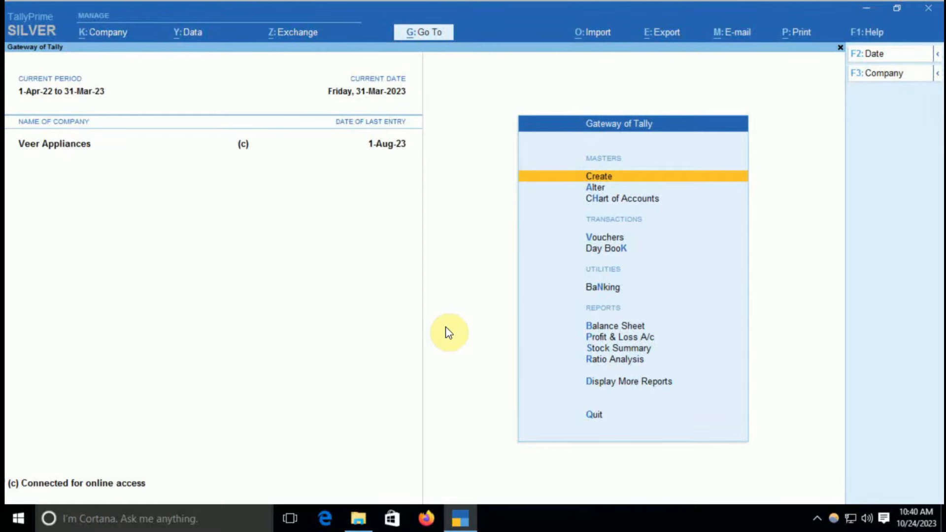
# - Display the vouchers of the Wages ledger and open its March 2023 journal entry
pyautogui.press('d')
pyautogui.write('al')
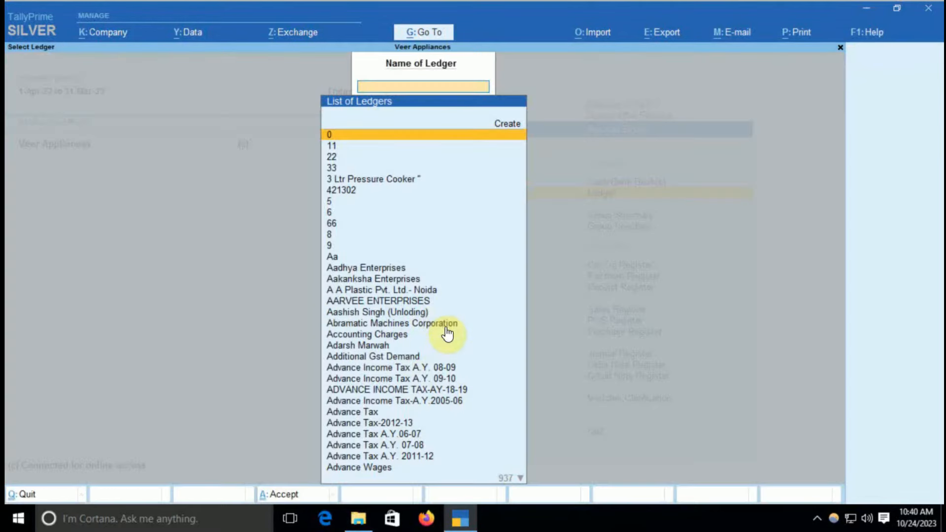
pyautogui.write('Wag')
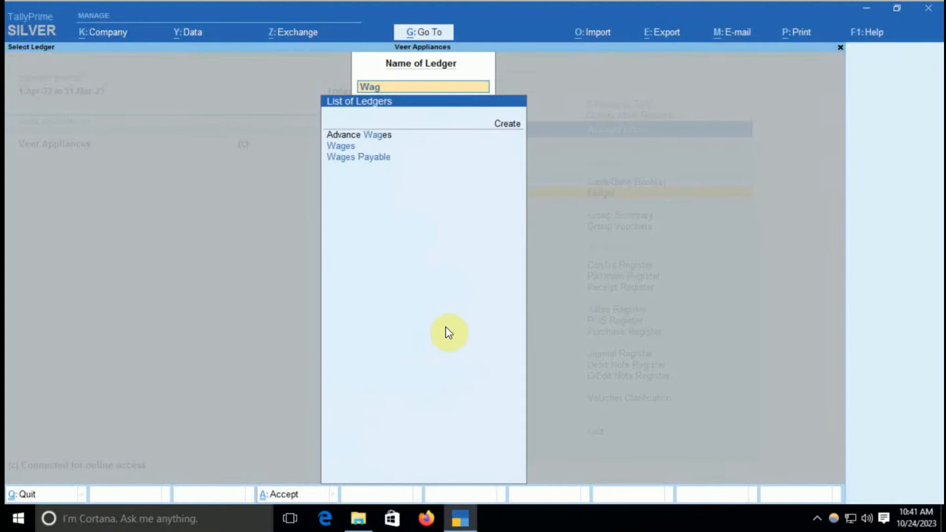
pyautogui.press('Down')
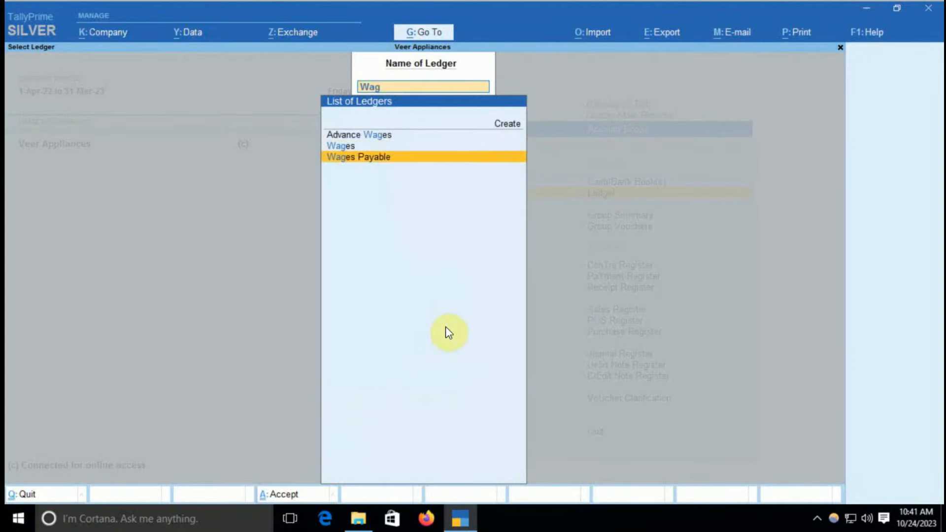
pyautogui.press('Up')
pyautogui.press('Return')
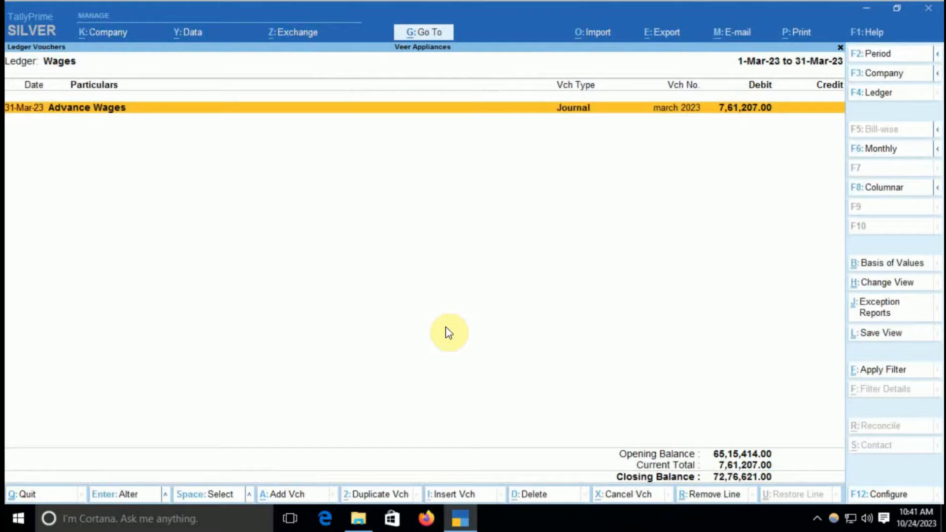
pyautogui.press('Return')
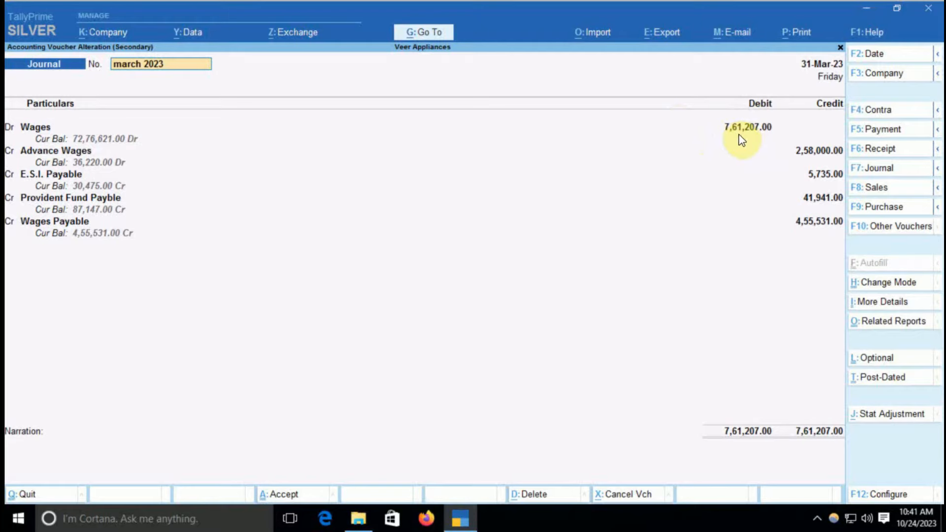
# - Examine which group the Wages ledger falls under from its debit line, and return to the voucher's debit amount
pyautogui.click(36, 128)
pyautogui.hotkey('ctrl', 'Return')
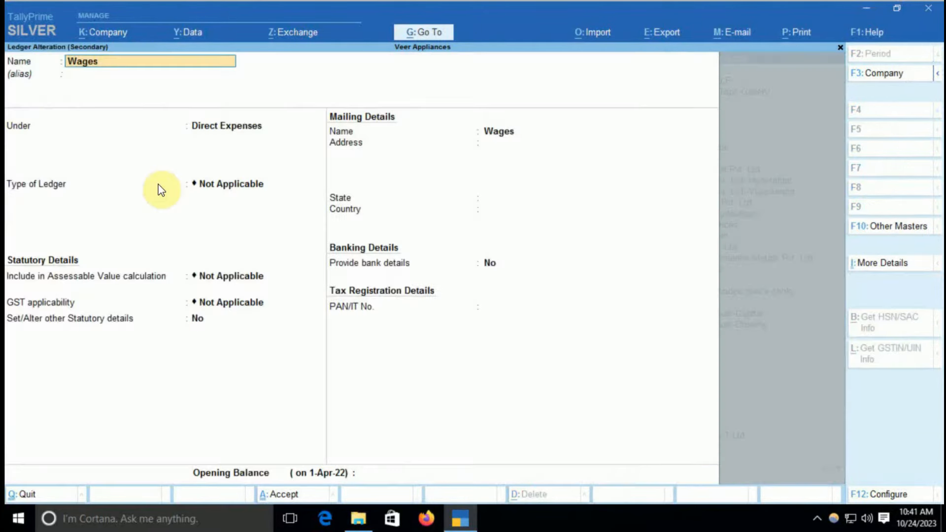
pyautogui.press('Escape')
pyautogui.press('y')
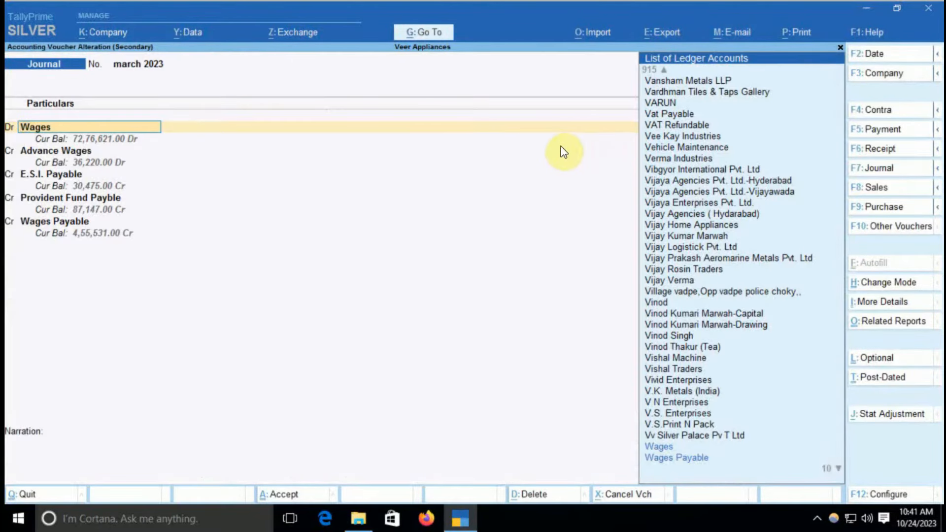
pyautogui.press('Return')
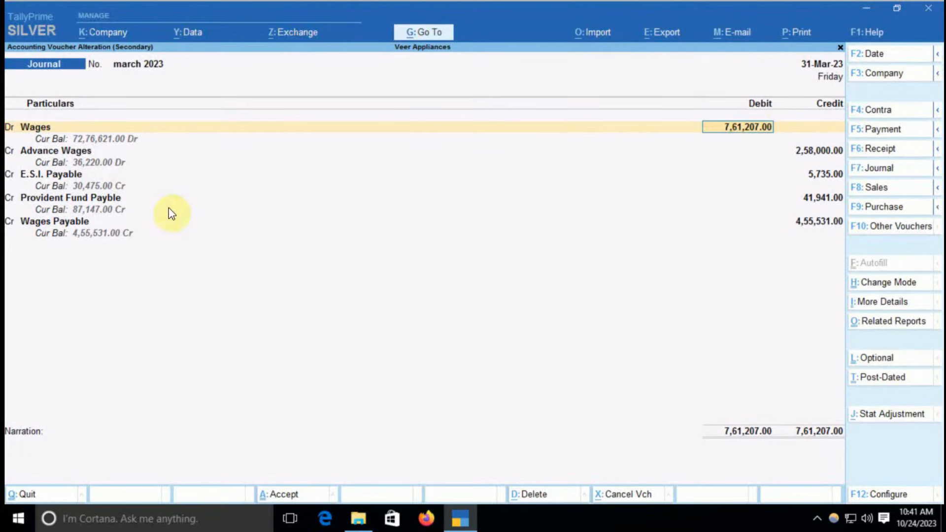
# - Examine the Advance Wages ledger's master details from its credit line, and return to the voucher unchanged
pyautogui.click(74, 154)
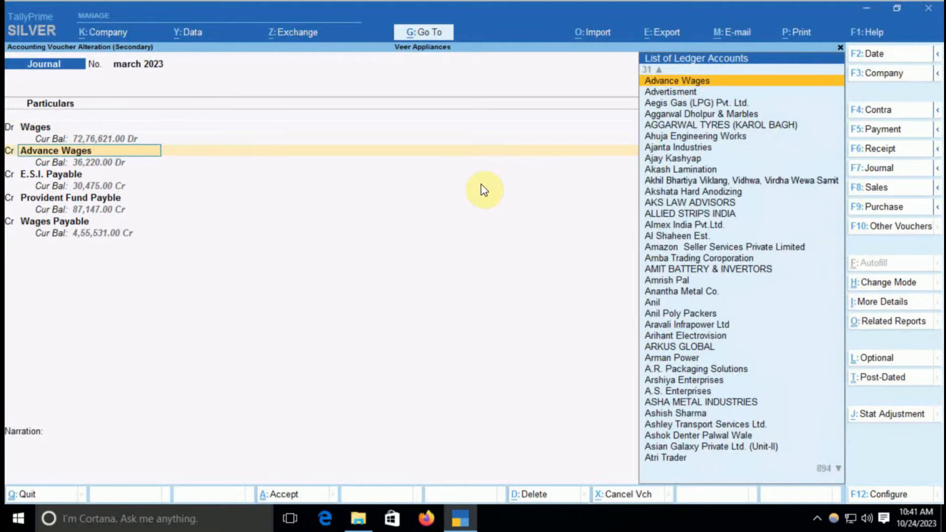
pyautogui.press('Return')
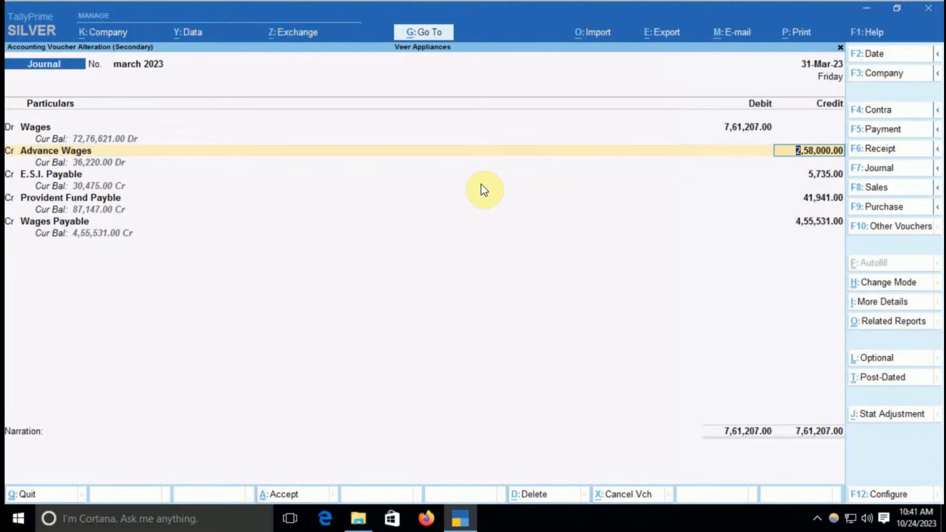
pyautogui.hotkey('shift', 'Tab')
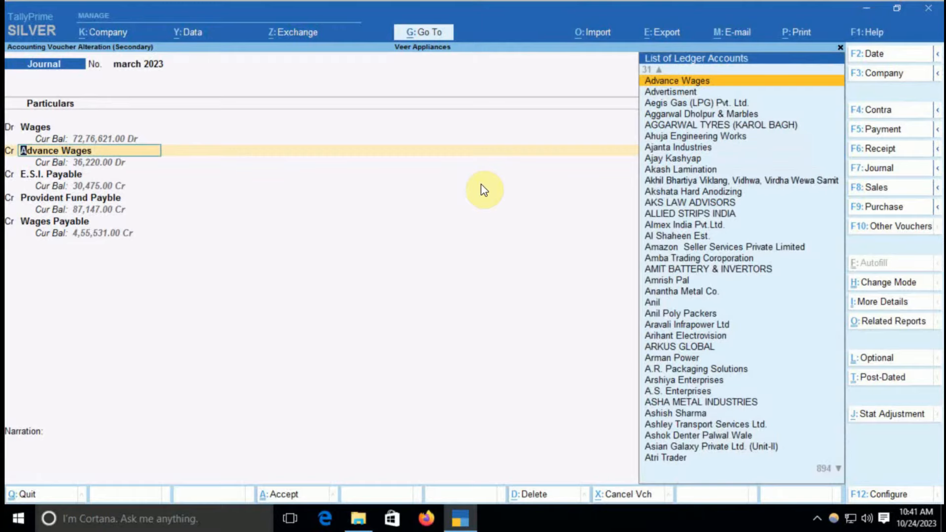
pyautogui.hotkey('ctrl', 'Return')
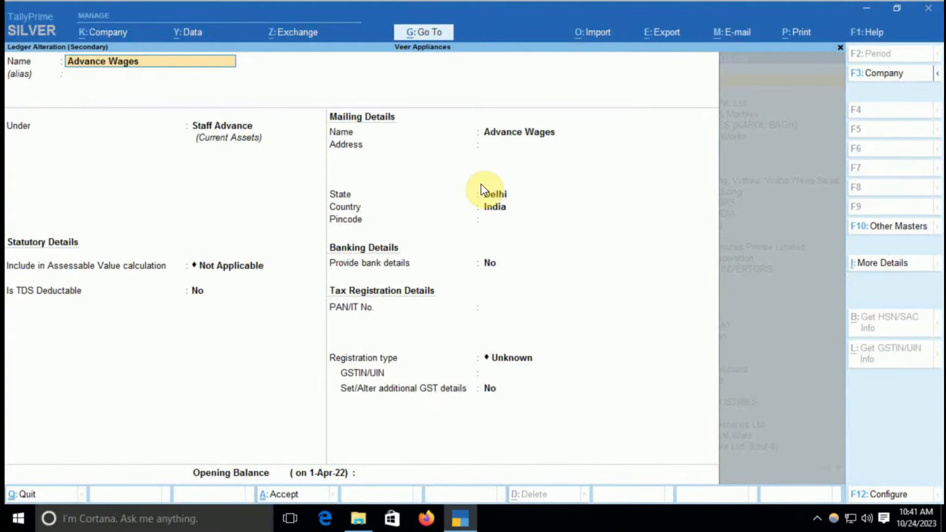
pyautogui.press('Escape')
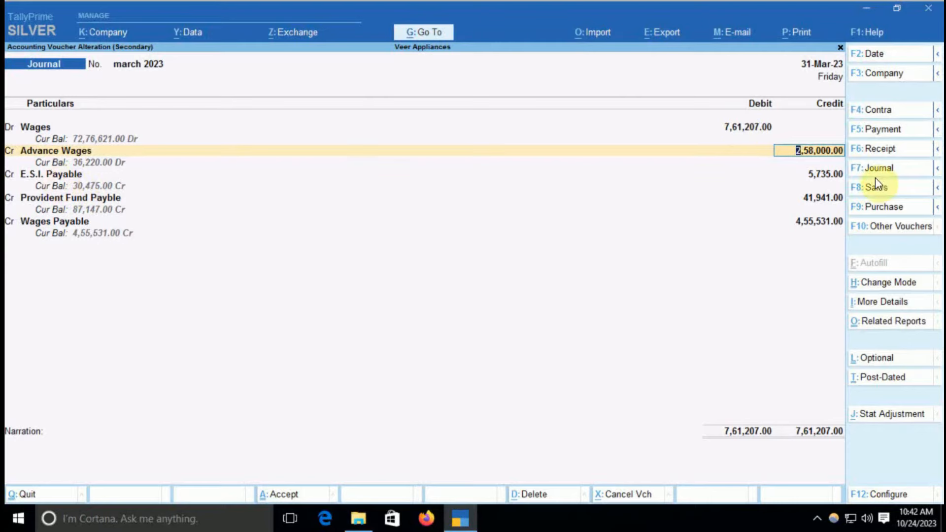
# - Examine the E.S.I. Payable ledger's master details from its credit line, and return to its credit amount
pyautogui.click(824, 177)
pyautogui.click(56, 174)
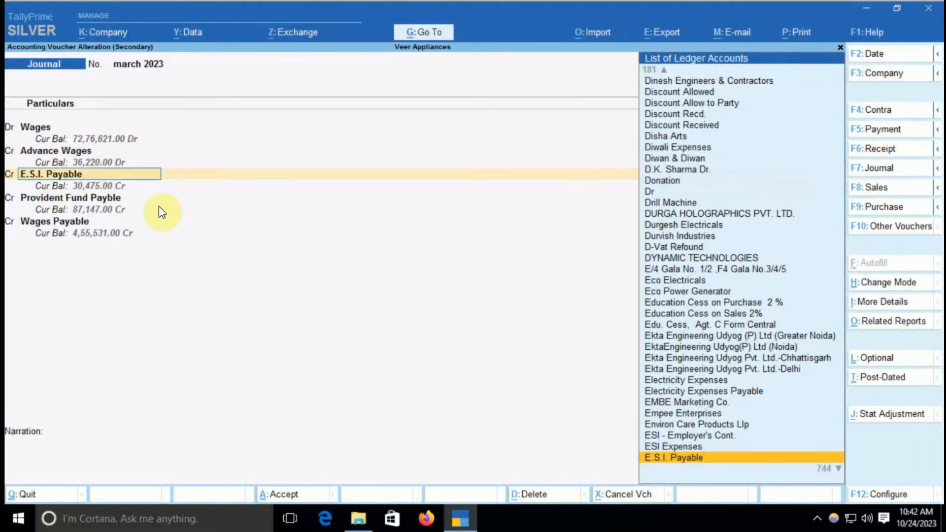
pyautogui.hotkey('ctrl', 'Return')
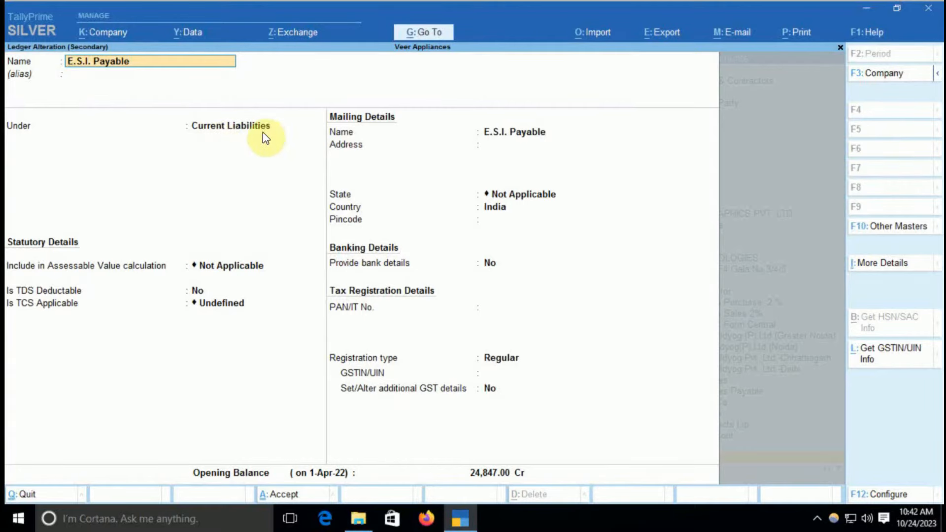
pyautogui.press('Escape')
pyautogui.press('y')
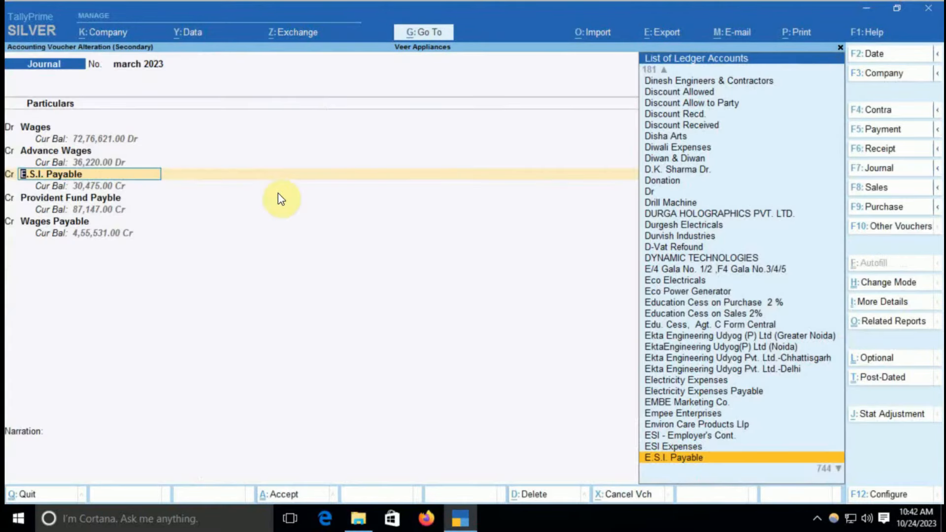
pyautogui.press('Return')
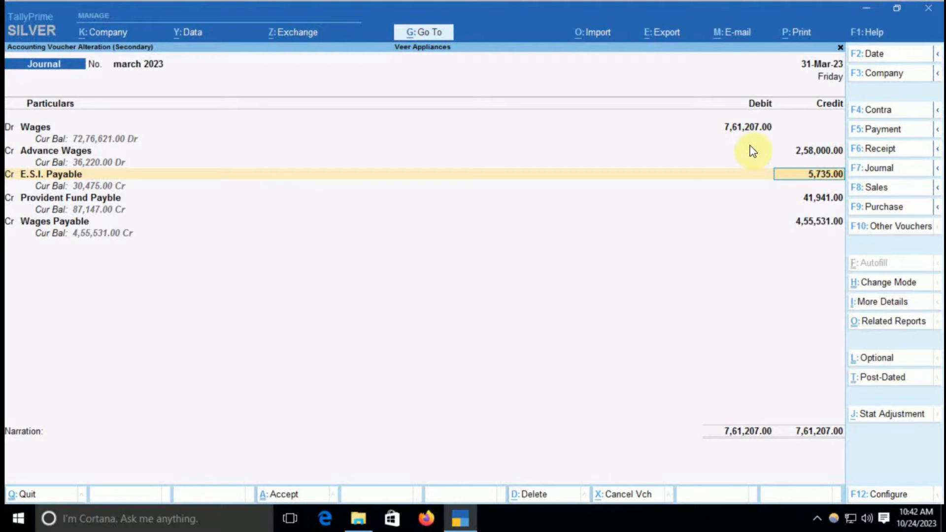
# - Review the credit amounts of the Provident Fund Payble and Wages Payable lines in the journal
pyautogui.click(814, 199)
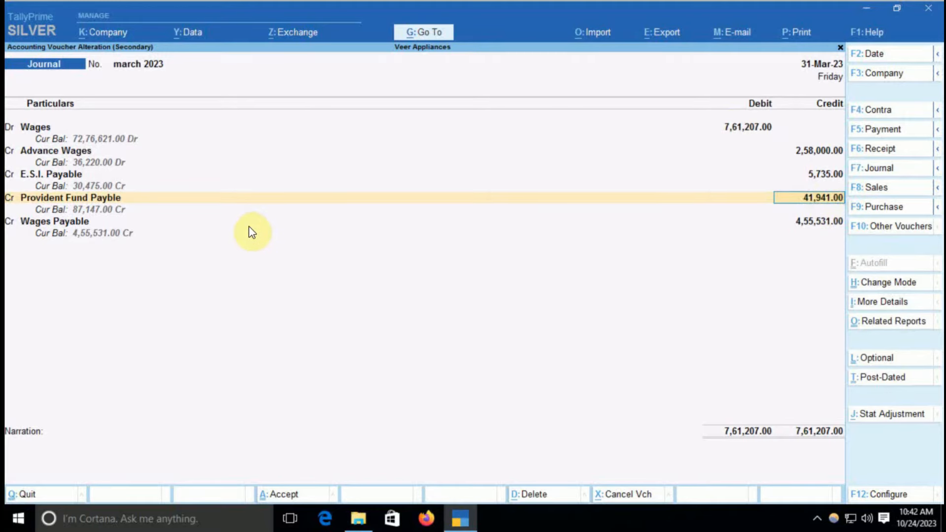
pyautogui.click(69, 223)
pyautogui.press('Return')
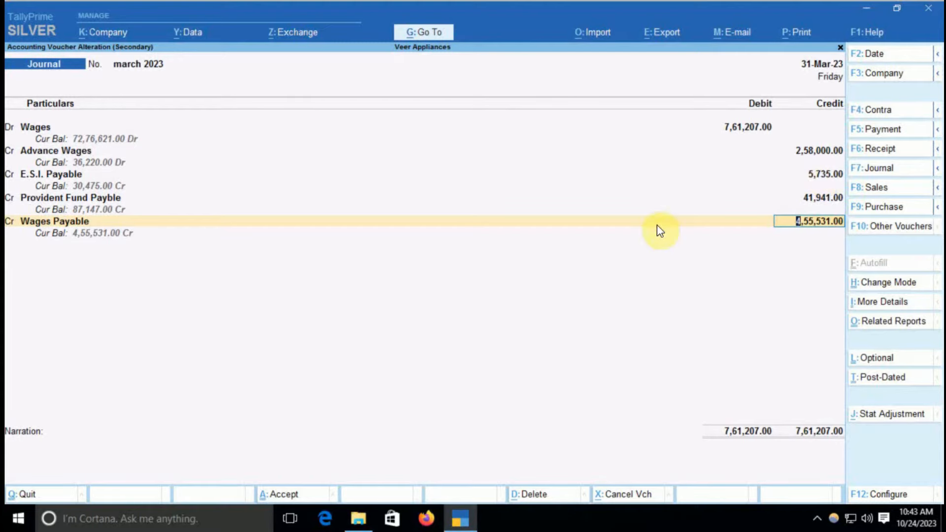
# - Quit the March 2023 wages journal without saving and return to the Gateway of Tally
pyautogui.press('BackSpace')
pyautogui.press('Escape')
pyautogui.press('y')
pyautogui.press('Escape')
pyautogui.press('Escape')
pyautogui.press('Escape')
pyautogui.press('Escape')
pyautogui.press('Escape')
pyautogui.press('Escape')
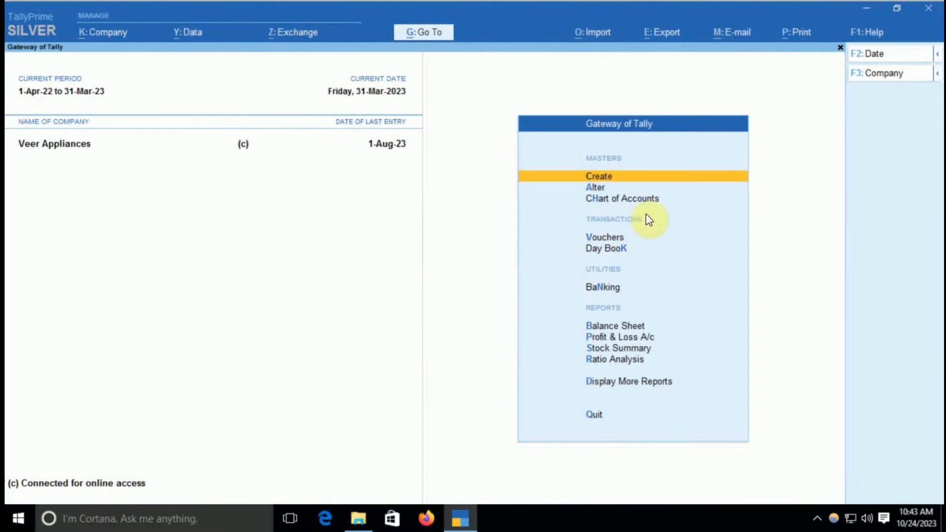
# - Display the ledger vouchers of E.S.I. Payable
pyautogui.write('dal')
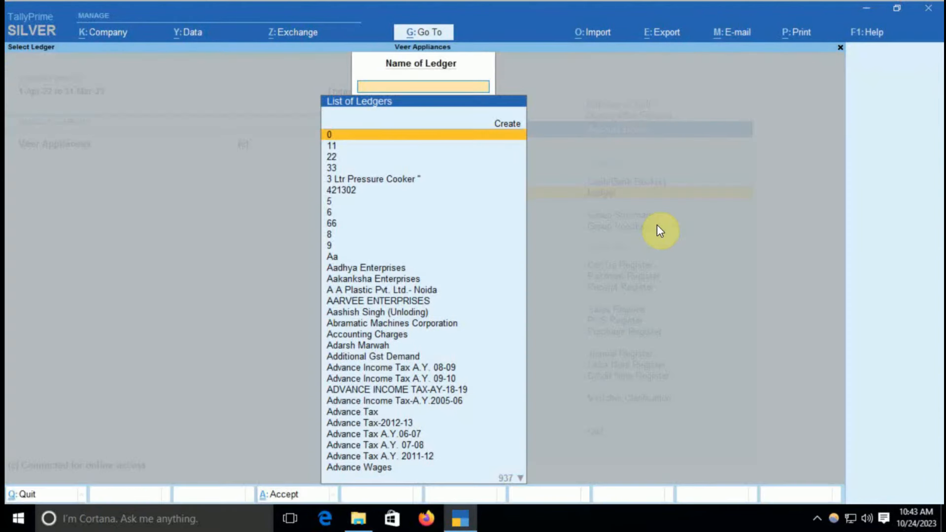
pyautogui.write('Emp')
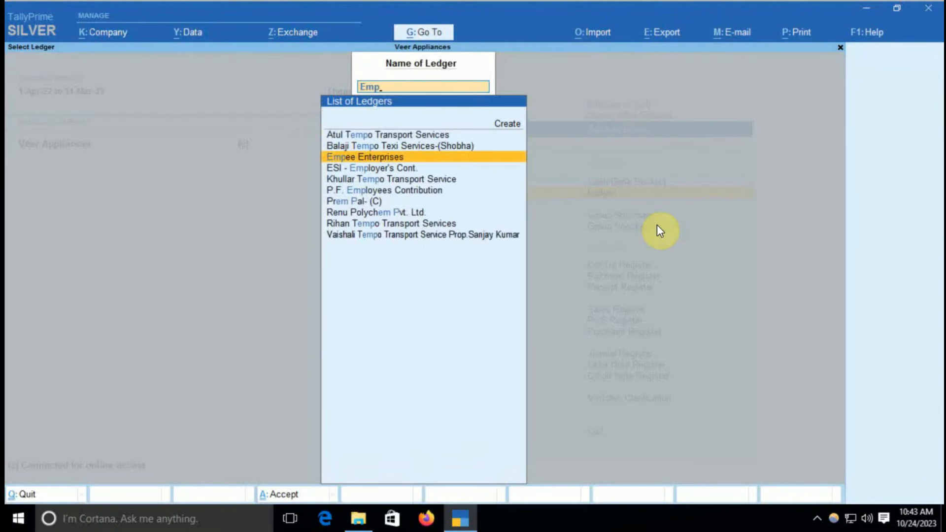
pyautogui.press('BackSpace')
pyautogui.press('BackSpace')
pyautogui.press('BackSpace')
pyautogui.write('Esi')
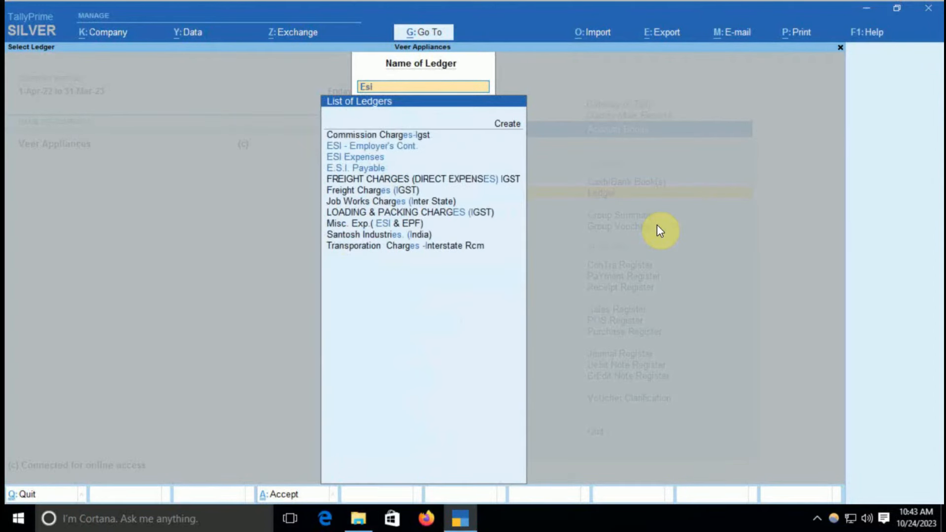
pyautogui.press('Down')
pyautogui.press('Down')
pyautogui.press('Down')
pyautogui.press('Return')
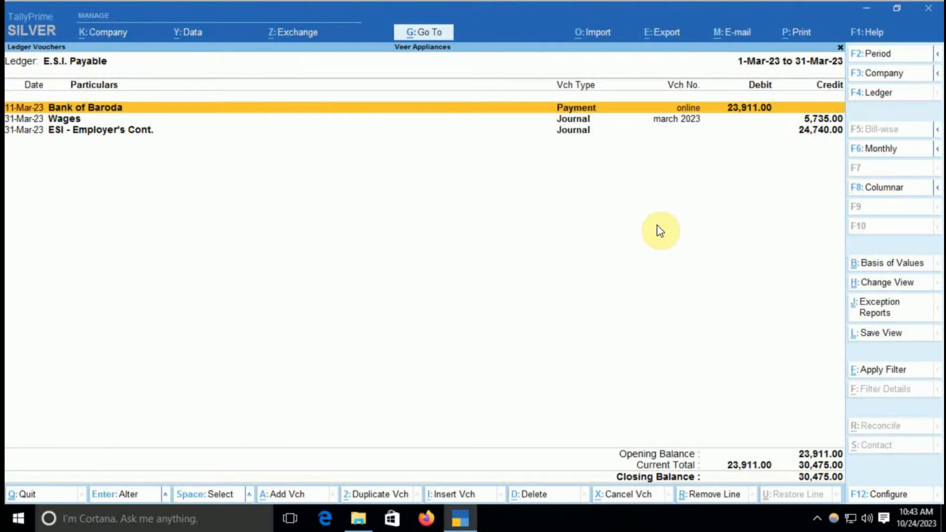
# - Open the 31-Mar-23 ESI - Employer's Cont. journal voucher from the ledger's entries
pyautogui.press('Down')
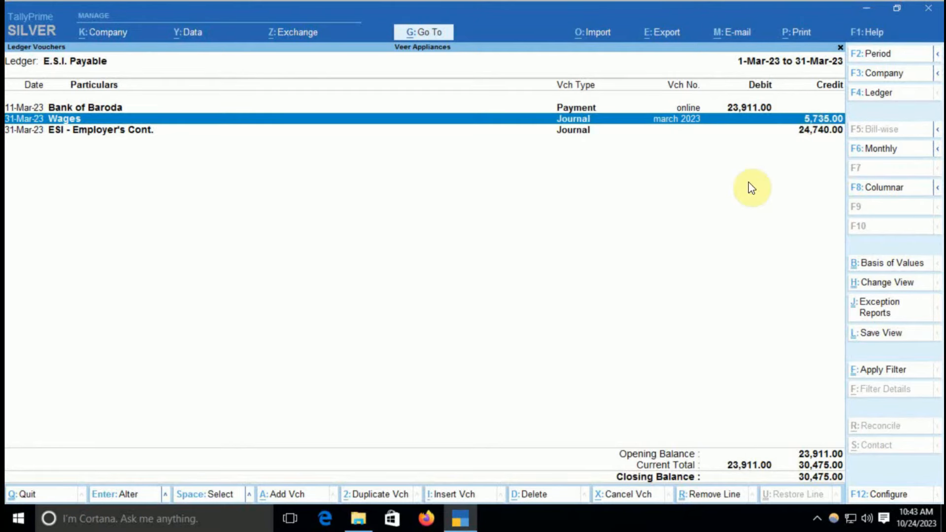
pyautogui.press('Down')
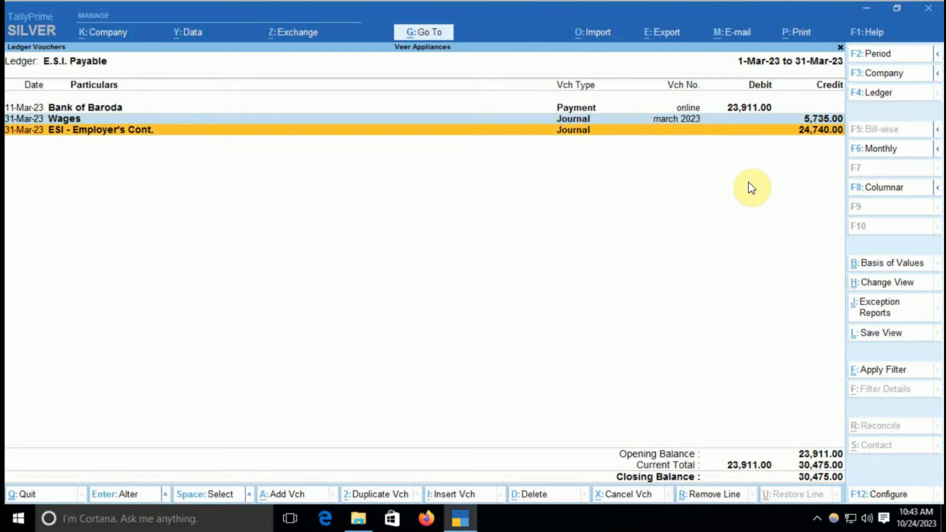
pyautogui.press('Return')
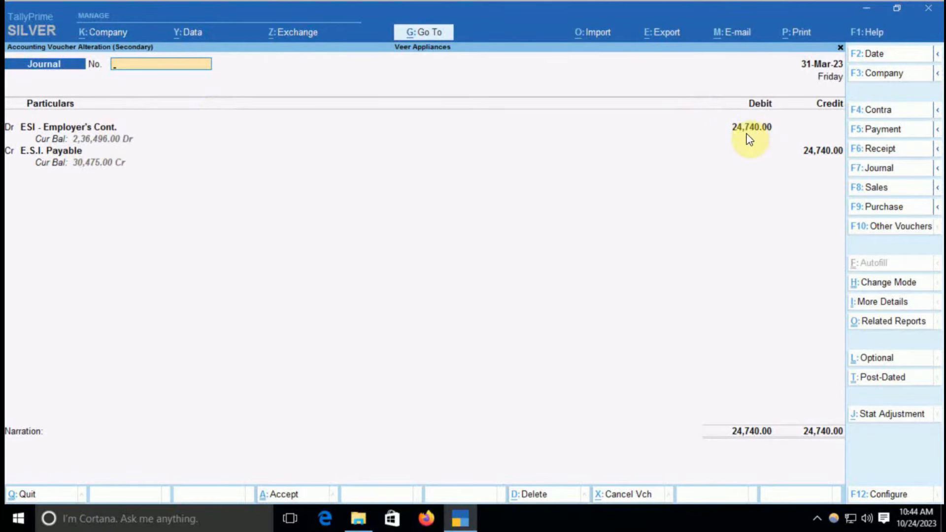
# - Examine the ESI - Employer's Cont. ledger's master details from its debit line, and return to its debit amount
pyautogui.click(74, 131)
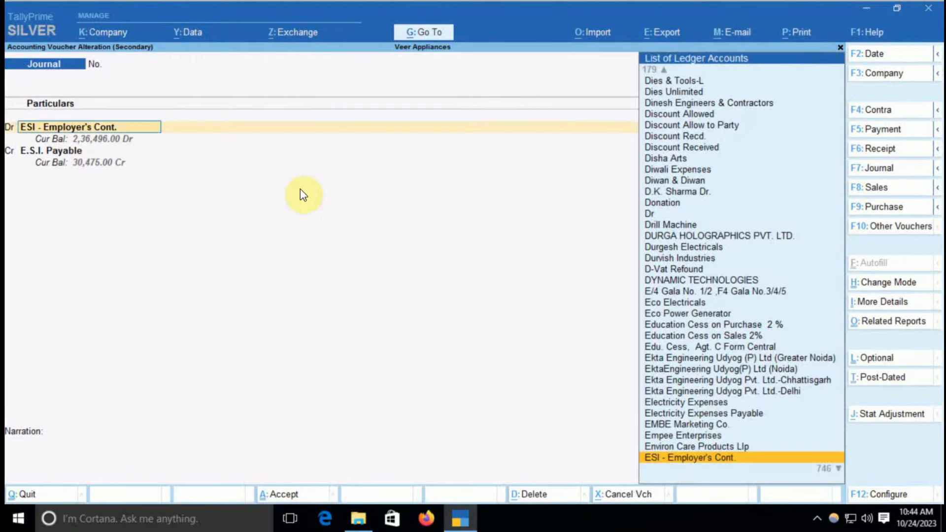
pyautogui.press('ctrl')
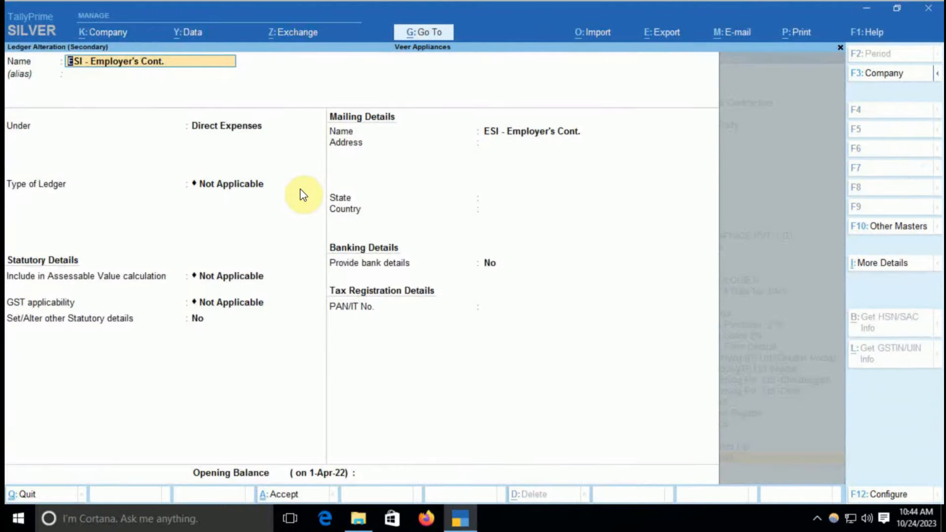
pyautogui.press('BackSpace')
pyautogui.press('Escape')
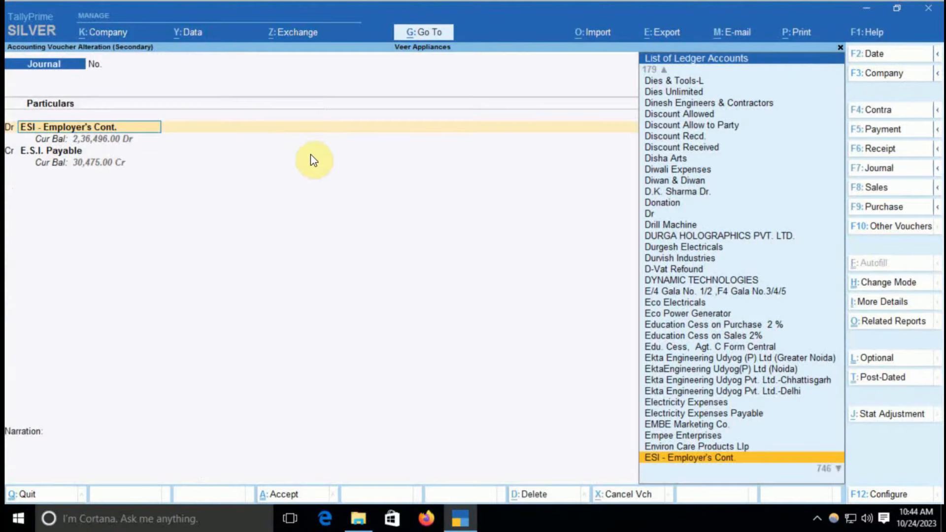
pyautogui.press('Return')
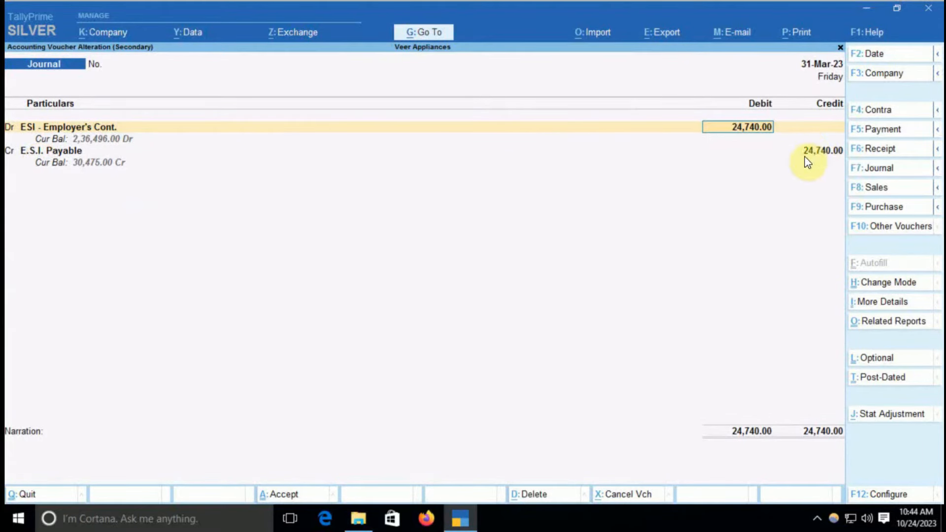
# - Examine the E.S.I. Payable ledger's master details from the credit line, and quit the voucher without saving
pyautogui.click(67, 152)
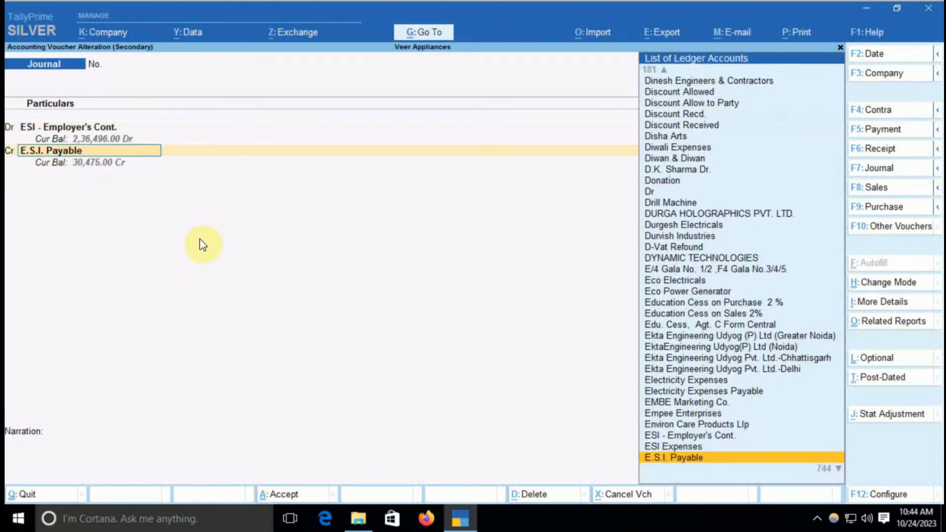
pyautogui.hotkey('ctrl', 'Return')
pyautogui.press('Escape')
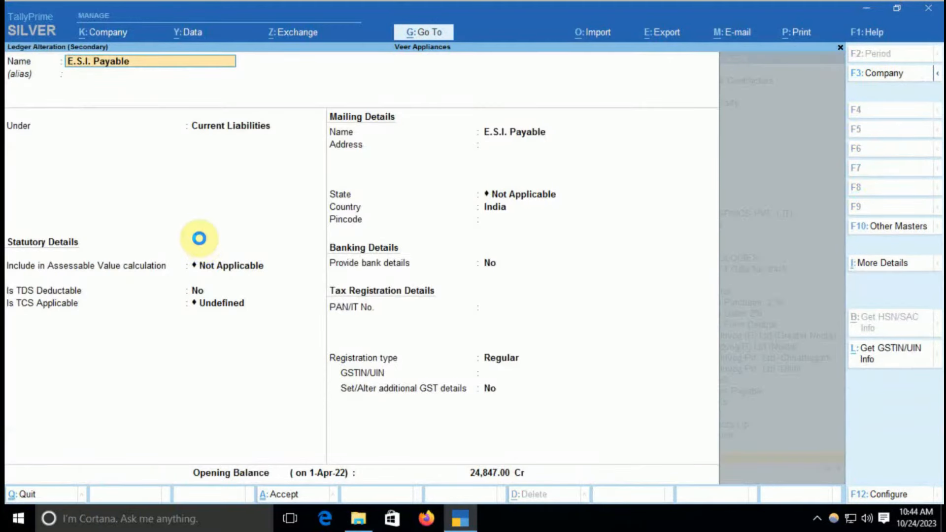
pyautogui.press('Escape')
pyautogui.press('Escape')
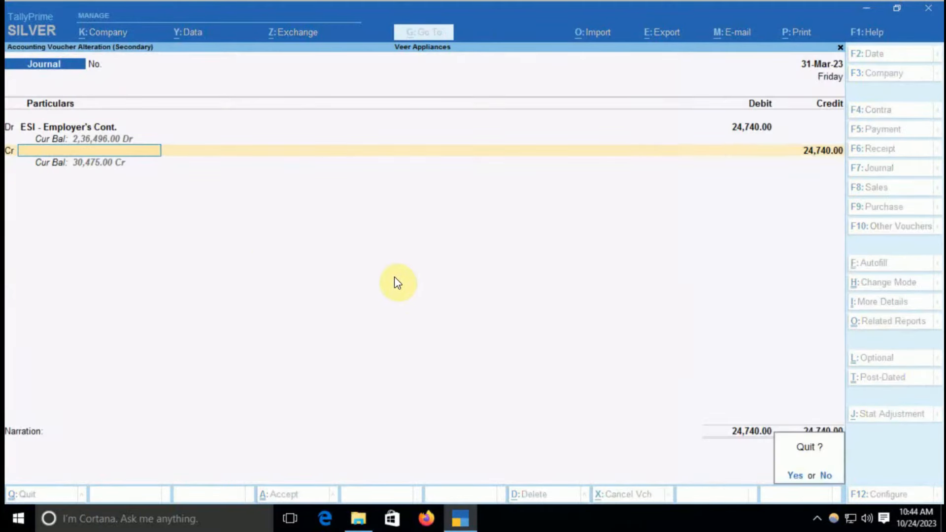
pyautogui.press('y')
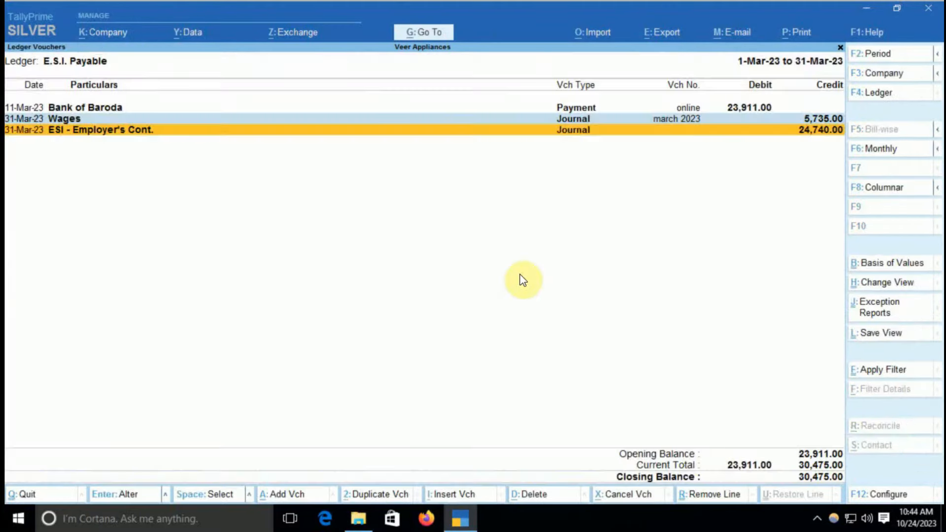
# - Compare the two 31-Mar-23 journal entries under E.S.I. Payable, and display the ledger vouchers of Provident Fund Payble
pyautogui.click(805, 133)
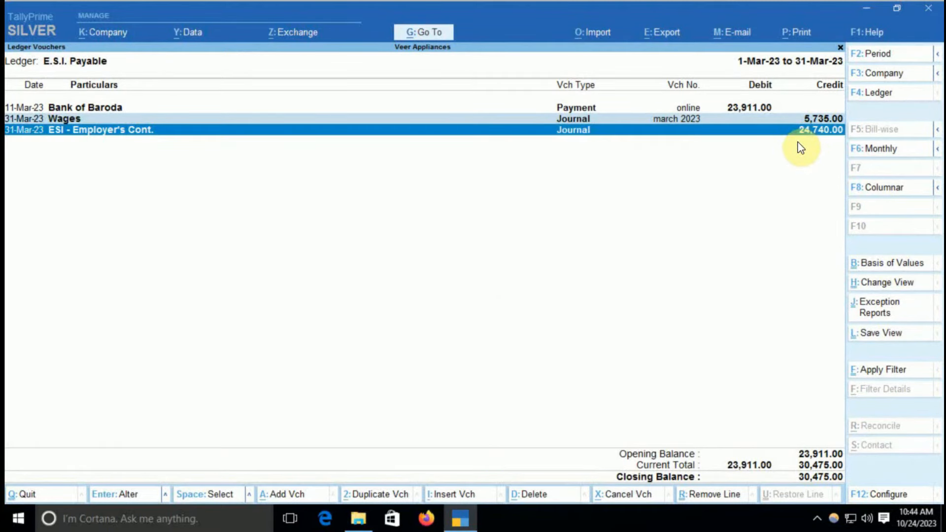
pyautogui.click(821, 121)
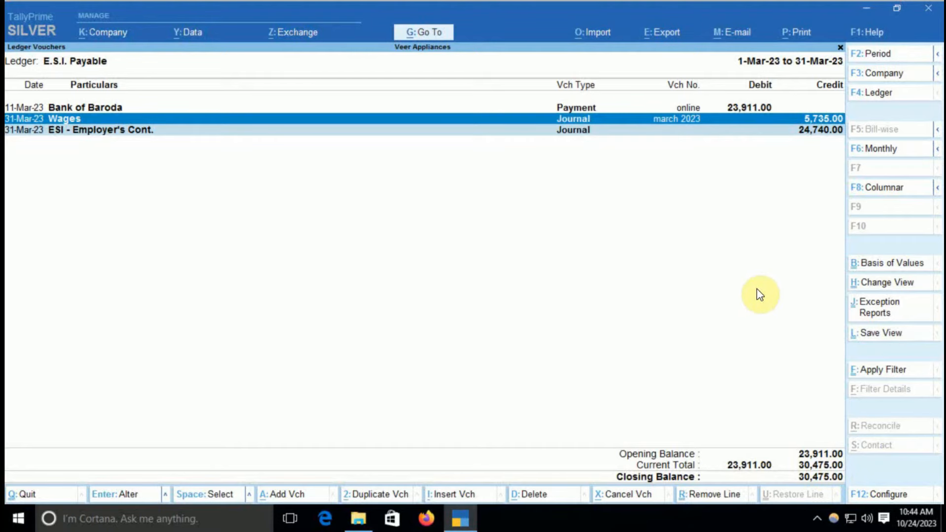
pyautogui.press('F4')
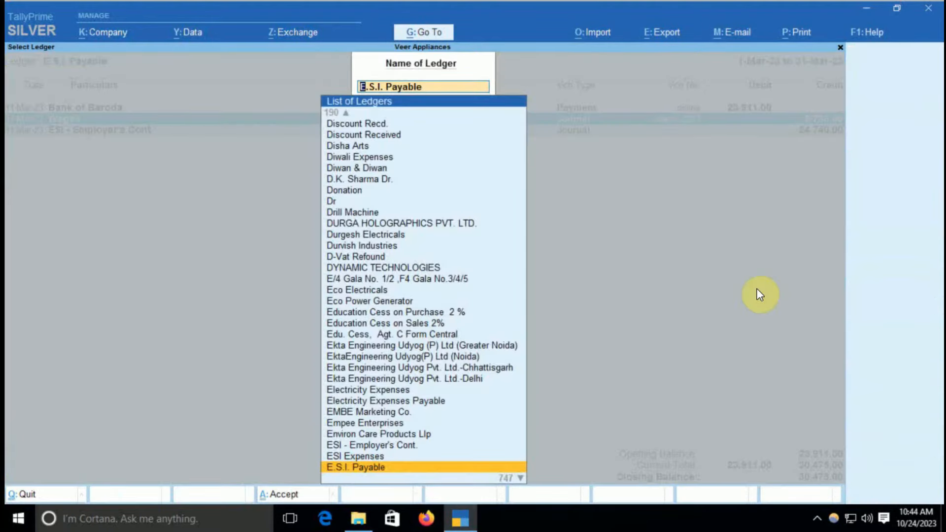
pyautogui.write('Pro')
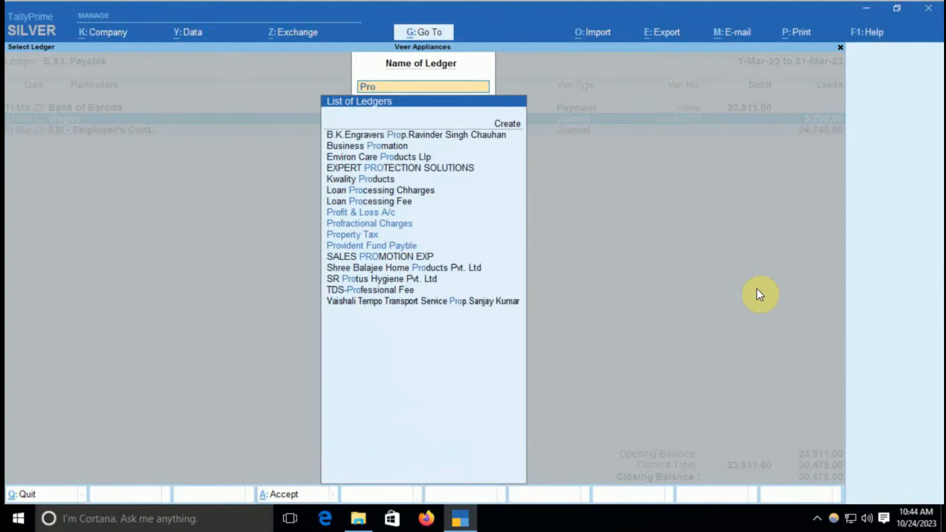
pyautogui.write('vi')
pyautogui.press('Return')
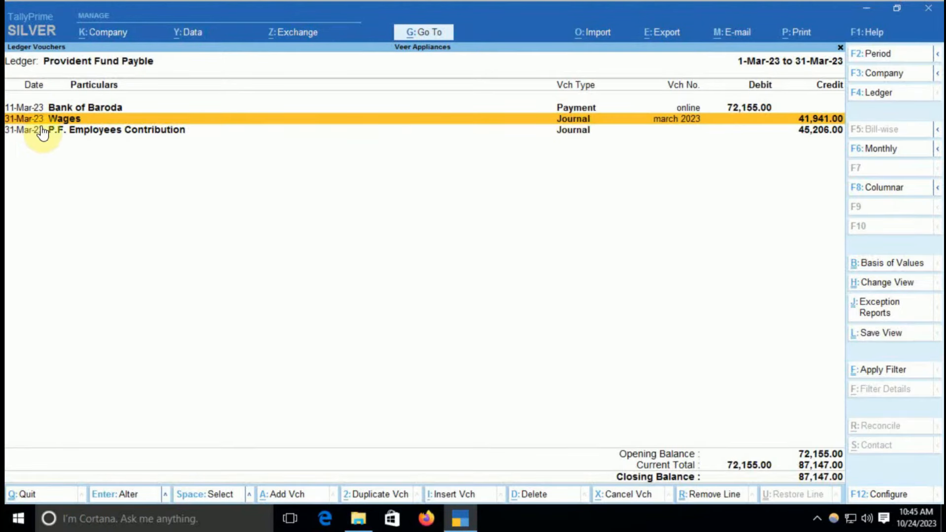
# - Check the provident fund credit line in the march 2023 Wages journal voucher, and quit the voucher without saving
pyautogui.doubleClick(817, 120)
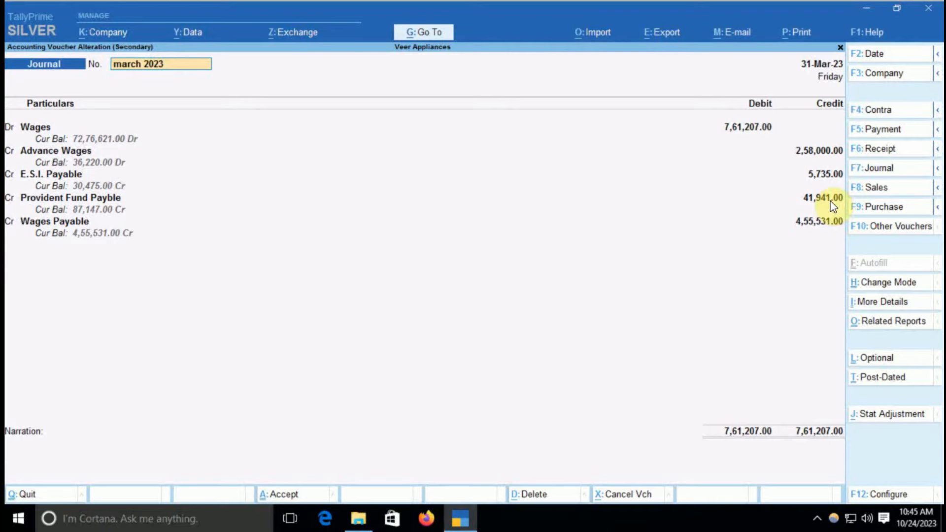
pyautogui.press('Escape')
pyautogui.press('y')
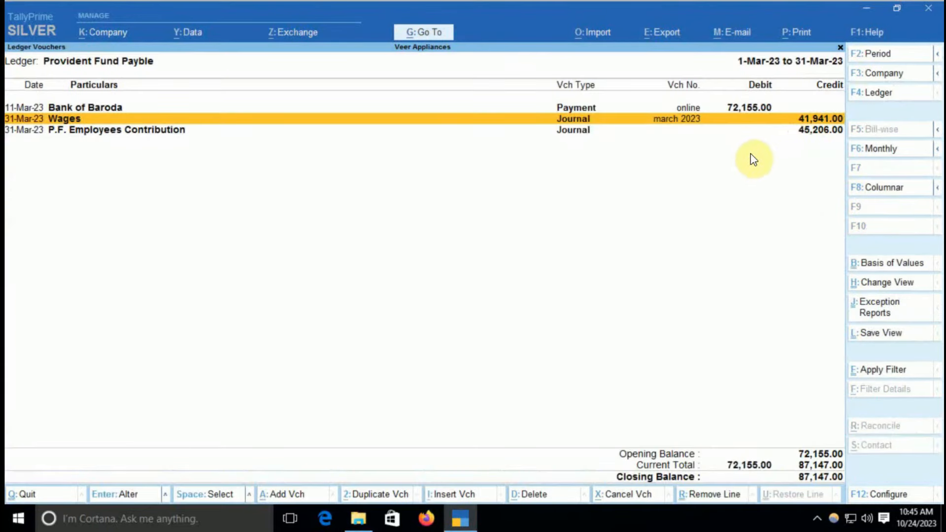
# - Open the 31-Mar-23 P.F. Employees Contribution journal voucher and examine the master details of its debit ledger
pyautogui.click(822, 131)
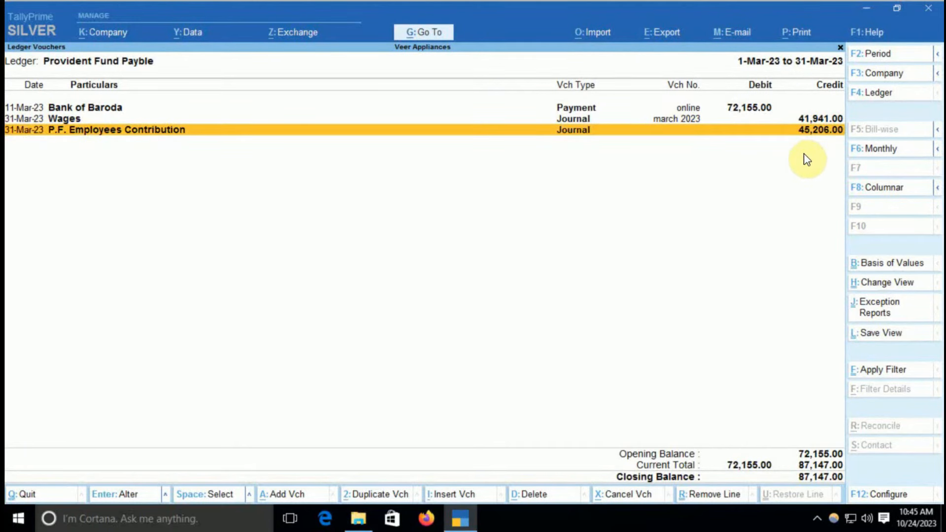
pyautogui.press('Return')
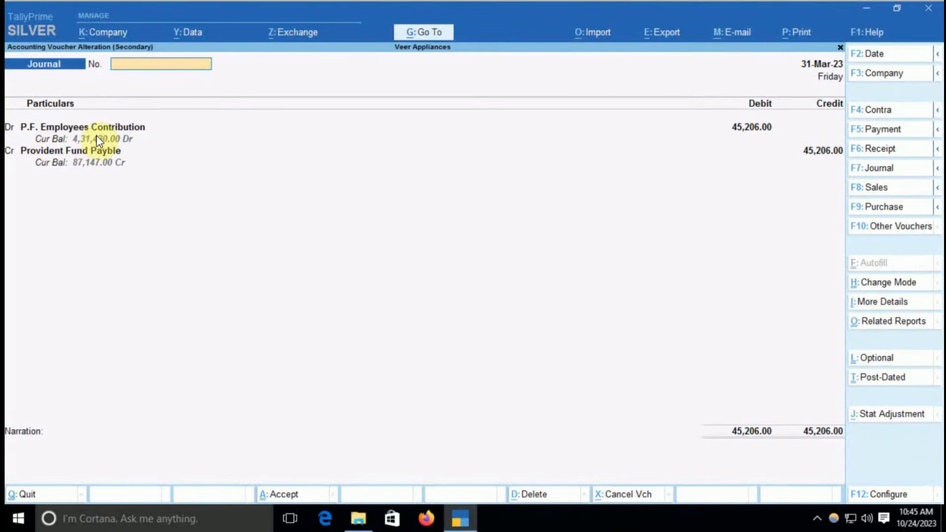
pyautogui.click(136, 138)
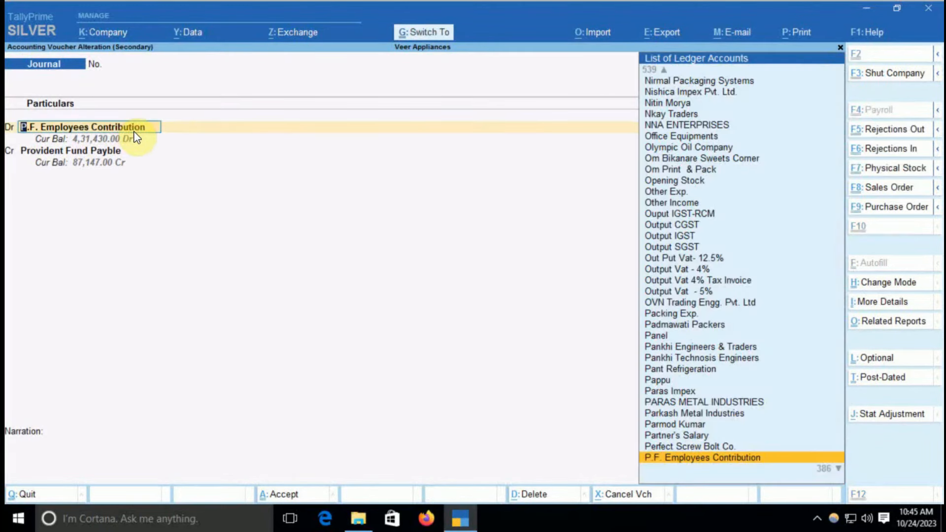
pyautogui.hotkey('ctrl', 'Return')
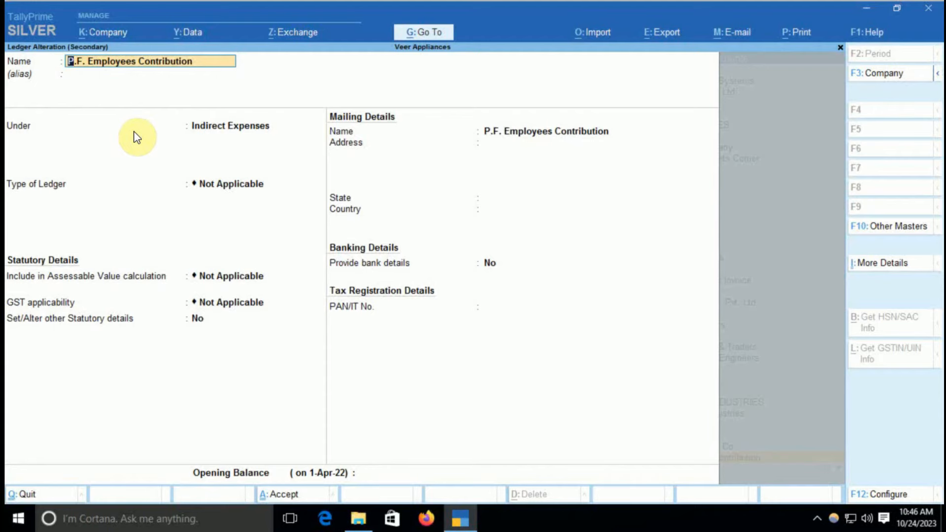
pyautogui.press('Escape')
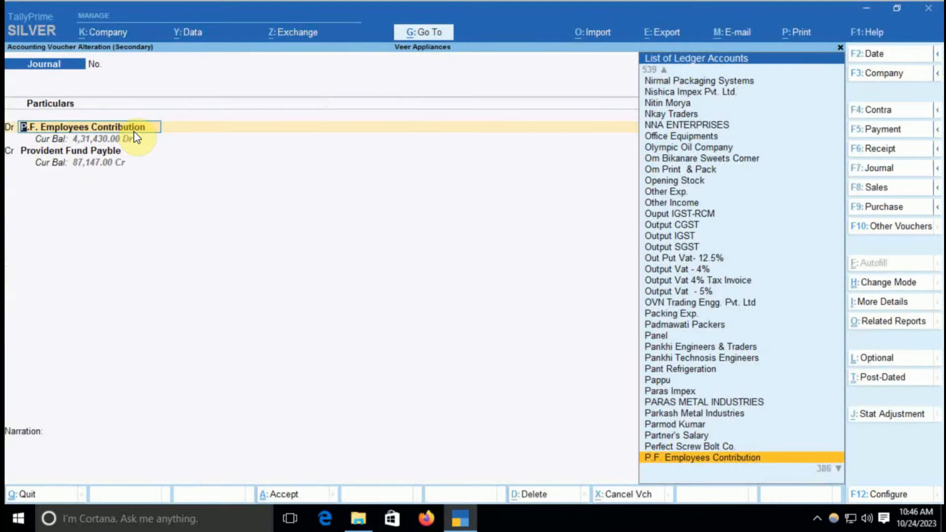
pyautogui.hotkey('ctrl', 'Return')
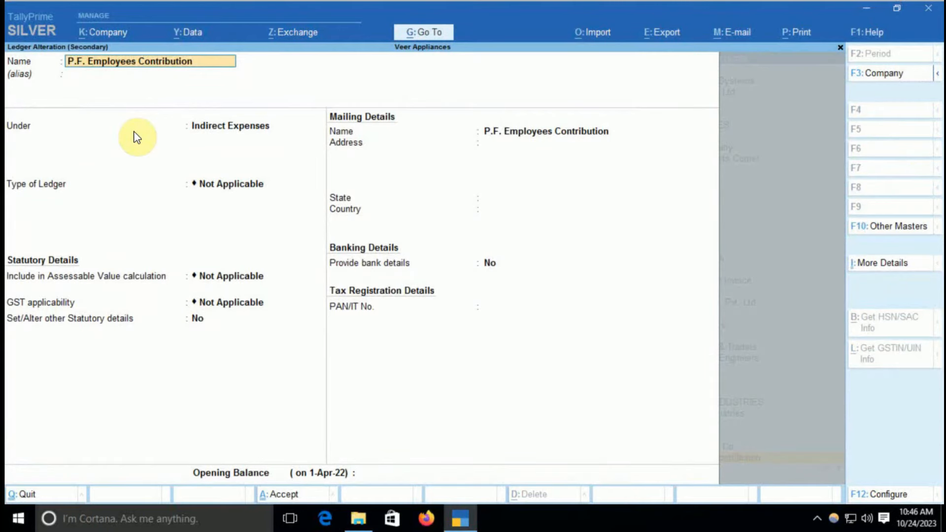
pyautogui.press('Escape')
pyautogui.press('y')
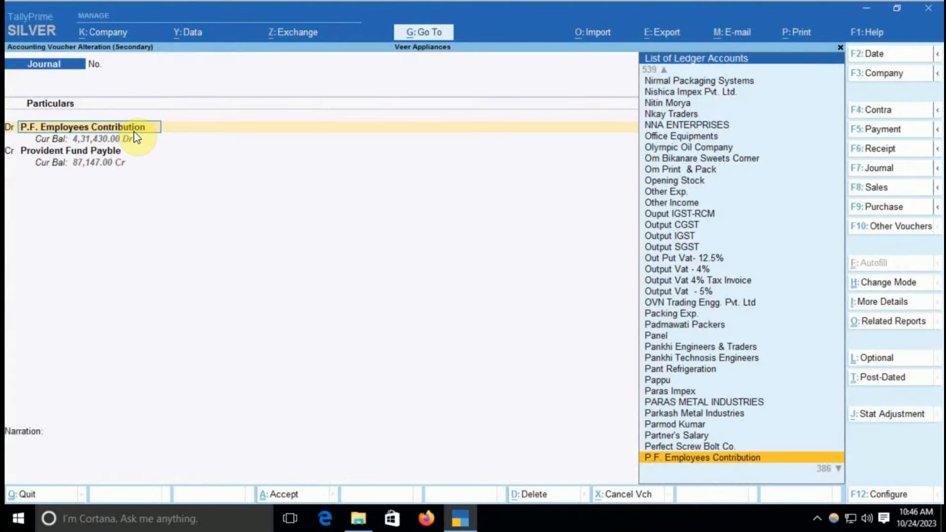
pyautogui.press('Return')
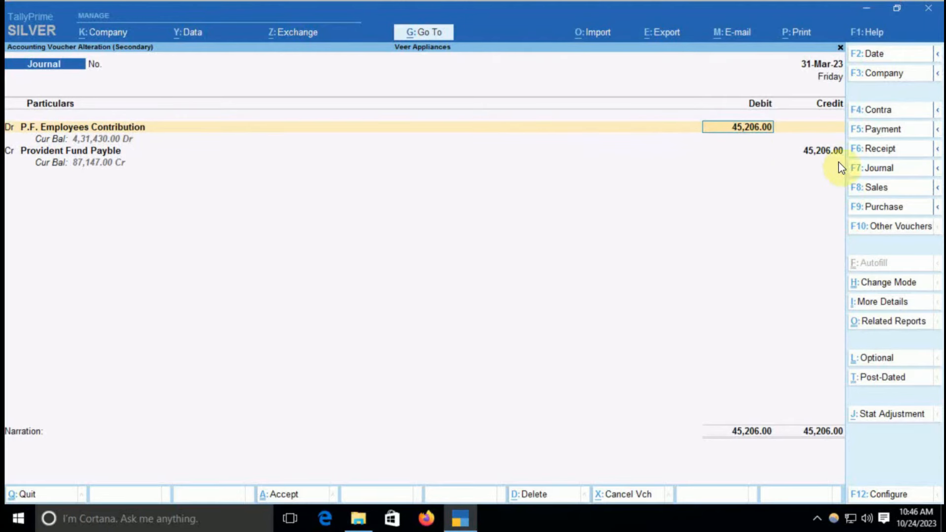
# - Examine the Provident Fund Payble ledger's master details from the credit line, and quit the voucher without saving
pyautogui.click(101, 151)
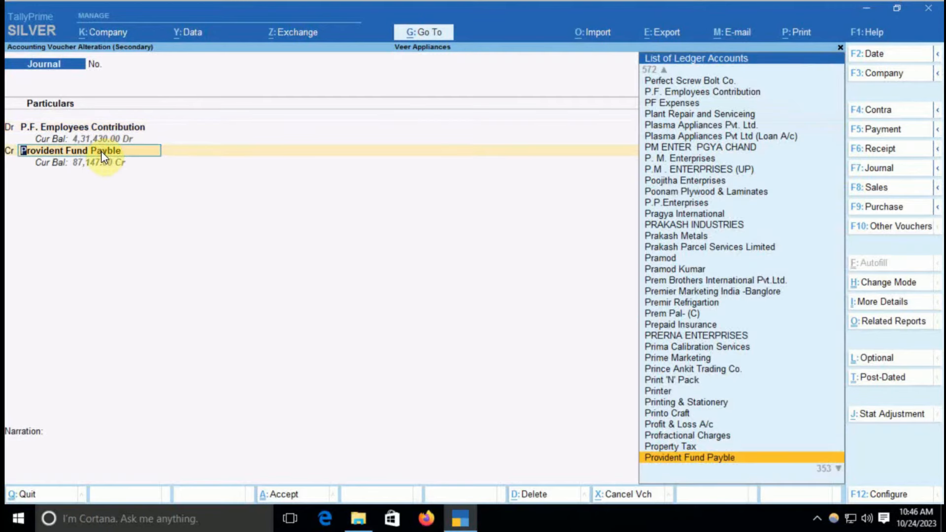
pyautogui.hotkey('ctrl', 'Return')
pyautogui.press('Escape')
pyautogui.press('Escape')
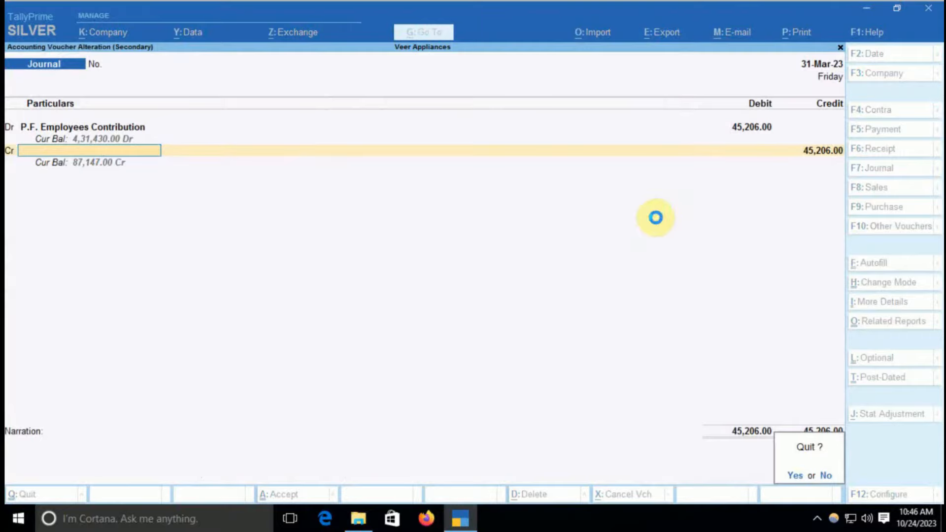
pyautogui.press('y')
# - Open the march 2023 Wages journal, examine its Provident Fund Payble ledger's master details, and quit without saving
pyautogui.press('Up')
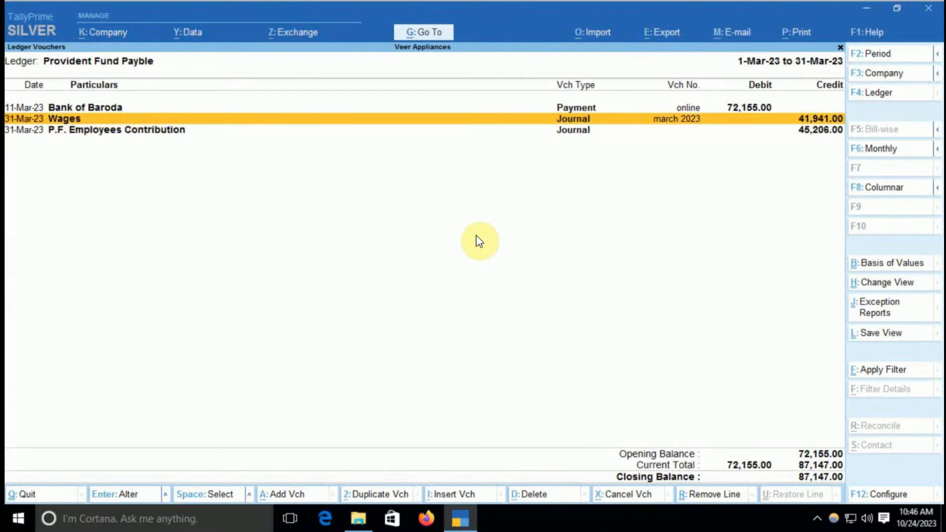
pyautogui.press('Return')
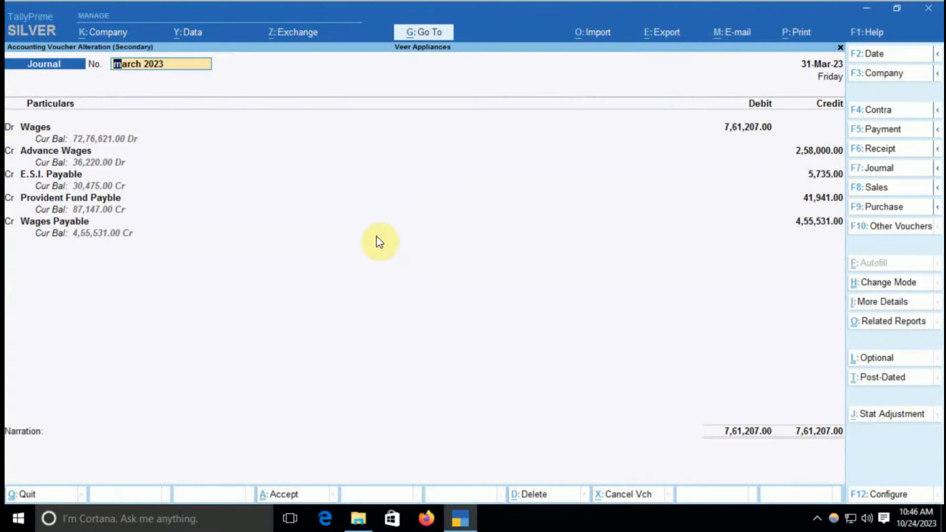
pyautogui.click(59, 197)
pyautogui.hotkey('ctrl', 'Return')
pyautogui.press('Escape')
pyautogui.press('Escape')
pyautogui.press('Escape')
pyautogui.press('Escape')
pyautogui.press('y')
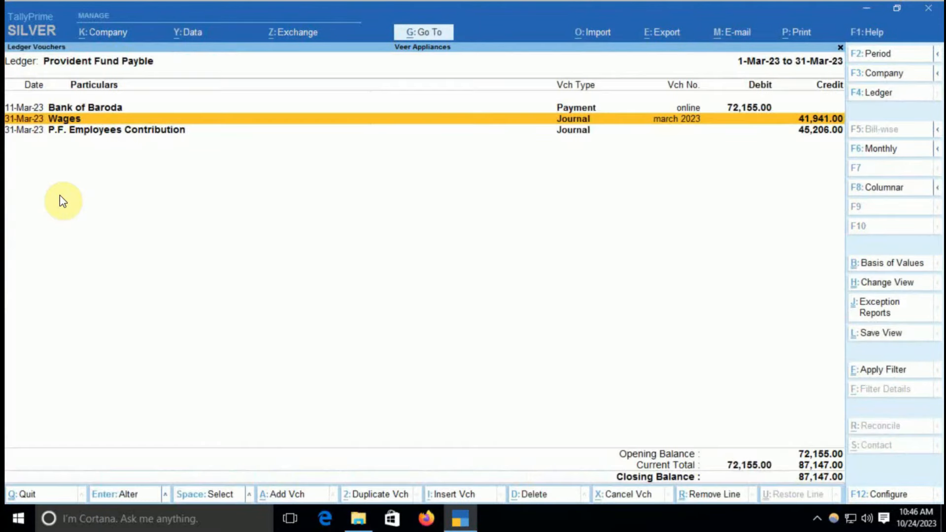
# - Review the march 2023 Wages journal's debit and credit lines again, and compare the two provident fund journal entries
pyautogui.press('Return')
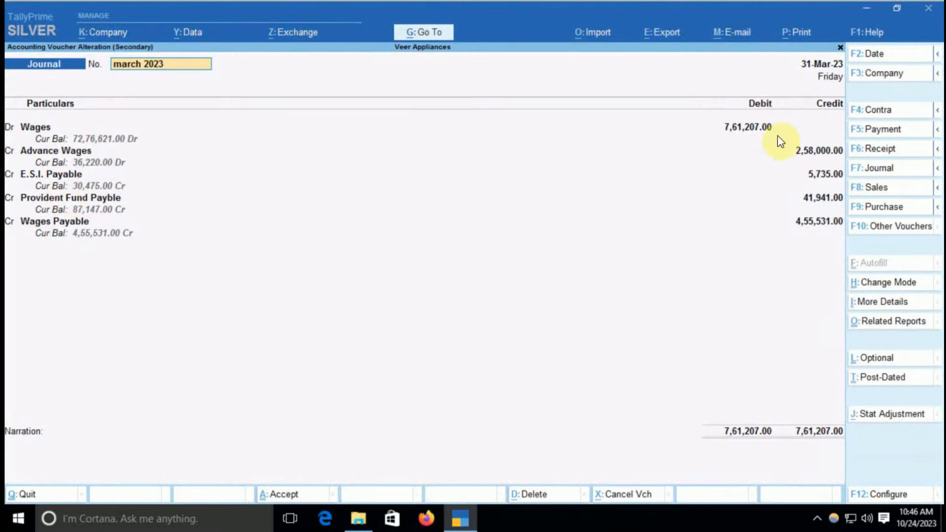
pyautogui.press('Escape')
pyautogui.press('y')
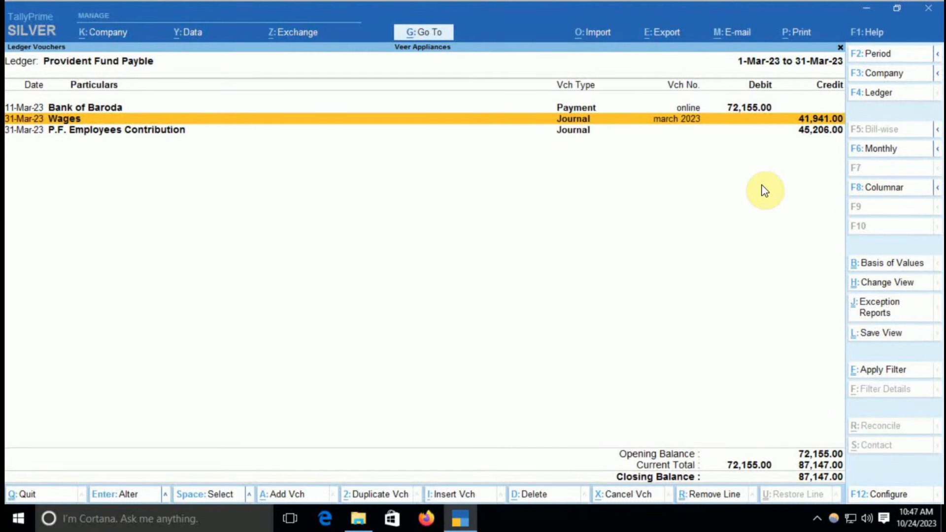
pyautogui.press('Down')
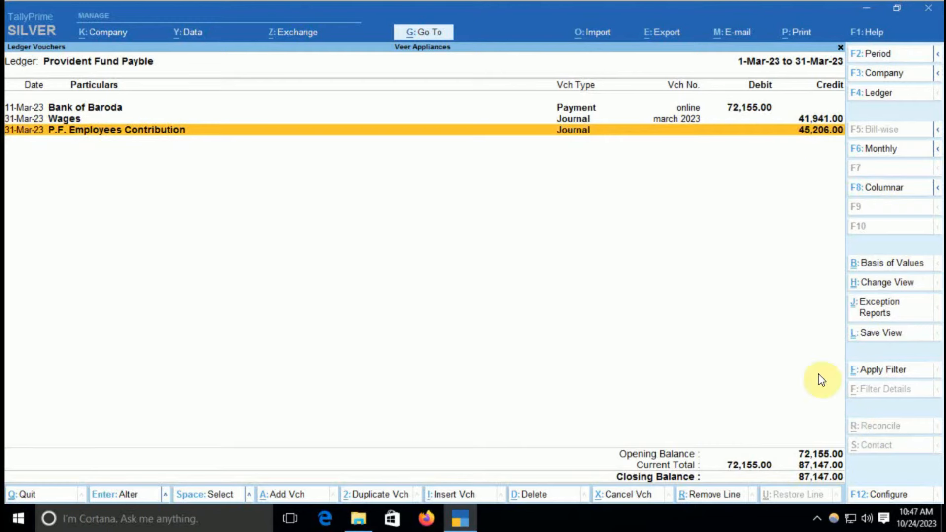
pyautogui.click(821, 119)
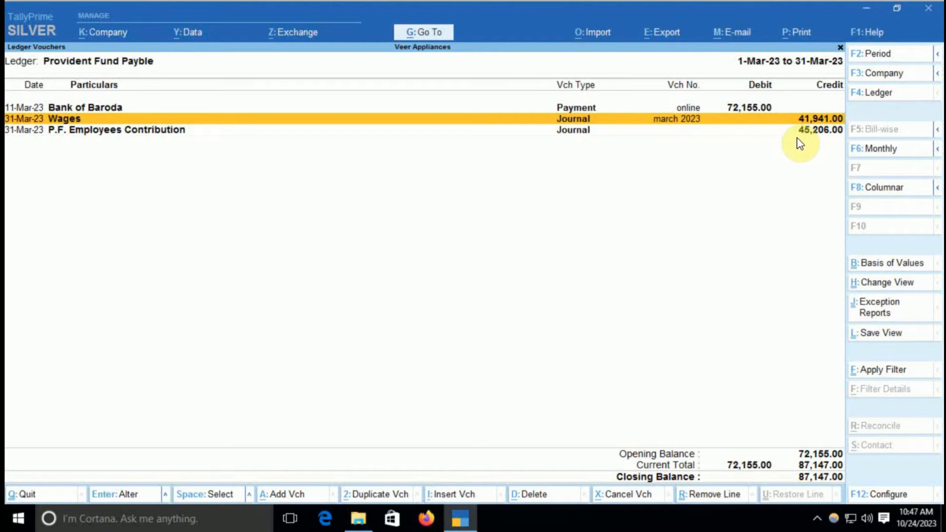
# - Display the ledger vouchers of Wages
pyautogui.press('F4')
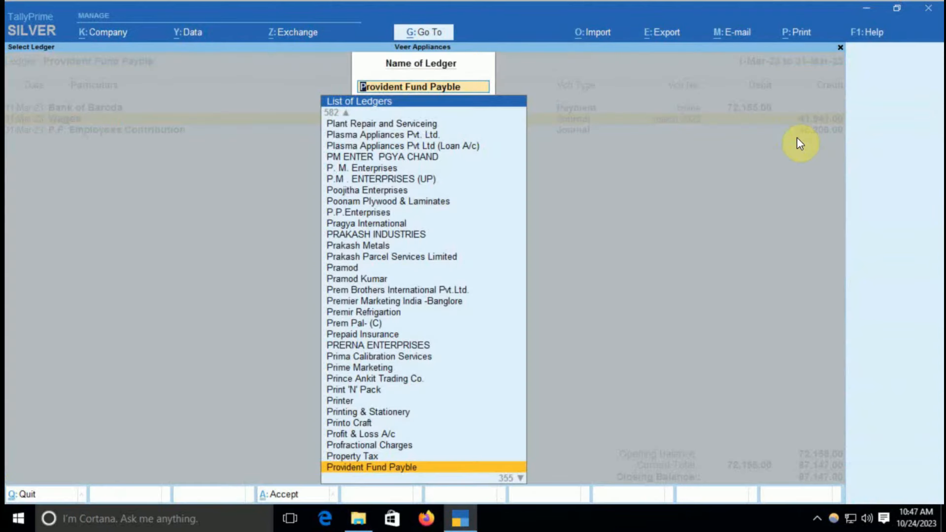
pyautogui.write('Wag')
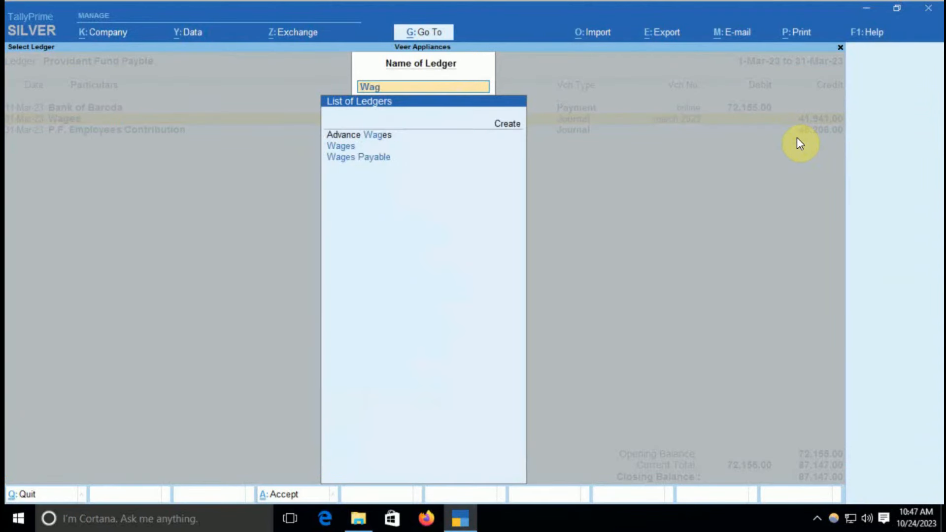
pyautogui.press('Down')
pyautogui.press('Return')
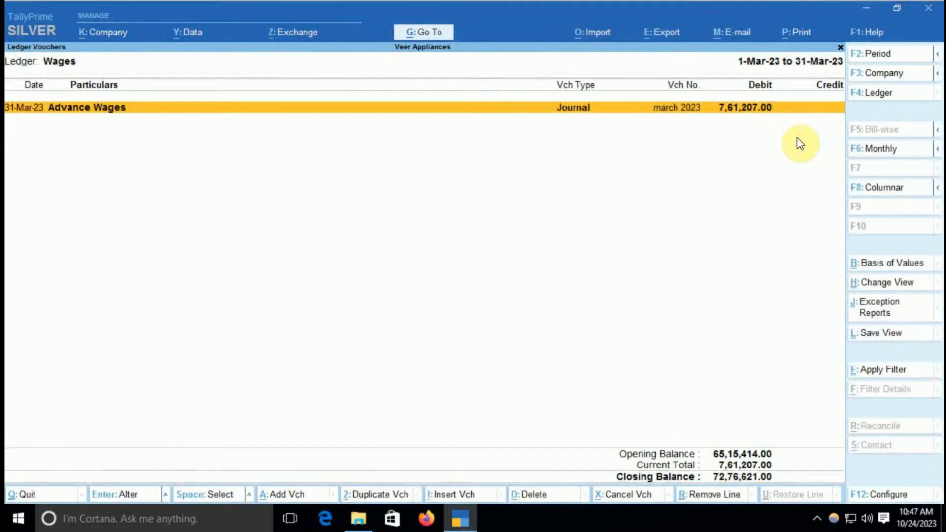
# - Look through the Wages ledger's monthly summary, and open the march 2023 journal voucher from its March entries
pyautogui.press('F6')
pyautogui.press('Up')
pyautogui.press('Up')
pyautogui.press('Up')
pyautogui.press('Up')
pyautogui.press('Up')
pyautogui.press('Up')
pyautogui.press('Up')
pyautogui.press('Up')
pyautogui.press('Up')
pyautogui.press('Up')
pyautogui.press('Up')
pyautogui.press('Down')
pyautogui.press('Down')
pyautogui.press('Down')
pyautogui.press('Down')
pyautogui.press('Down')
pyautogui.press('Down')
pyautogui.press('Down')
pyautogui.press('Down')
pyautogui.press('Down')
pyautogui.press('Down')
pyautogui.press('Down')
pyautogui.press('Return')
pyautogui.press('Return')
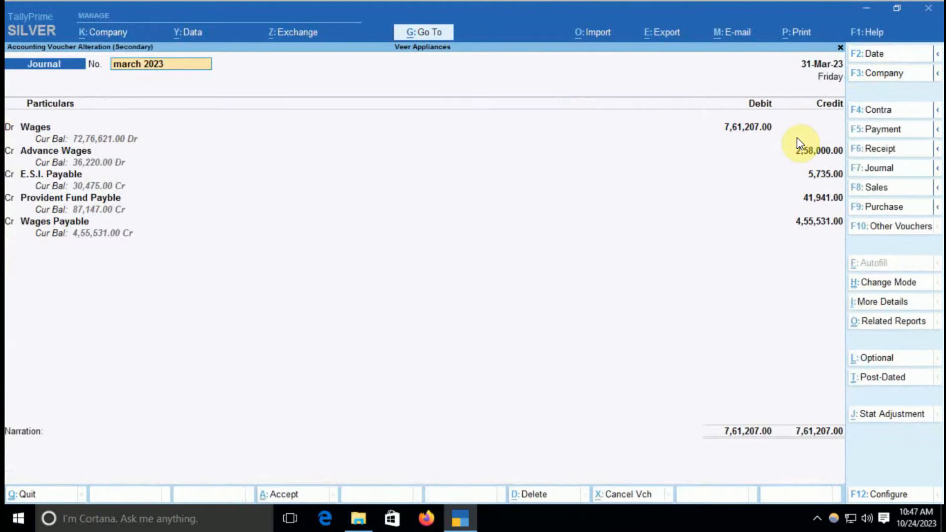
# - Examine the Wages ledger's master details from the voucher's debit line, and leave the voucher without saving
pyautogui.click(48, 128)
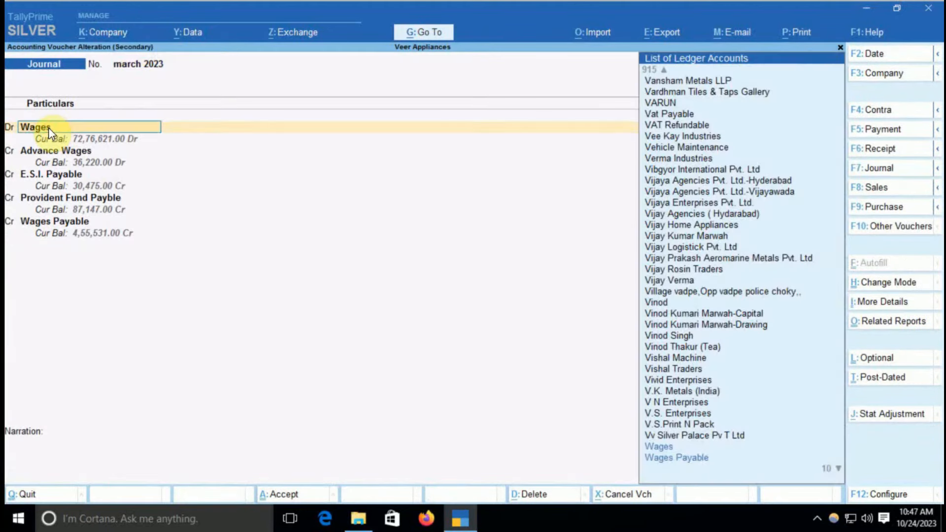
pyautogui.hotkey('ctrl', 'Return')
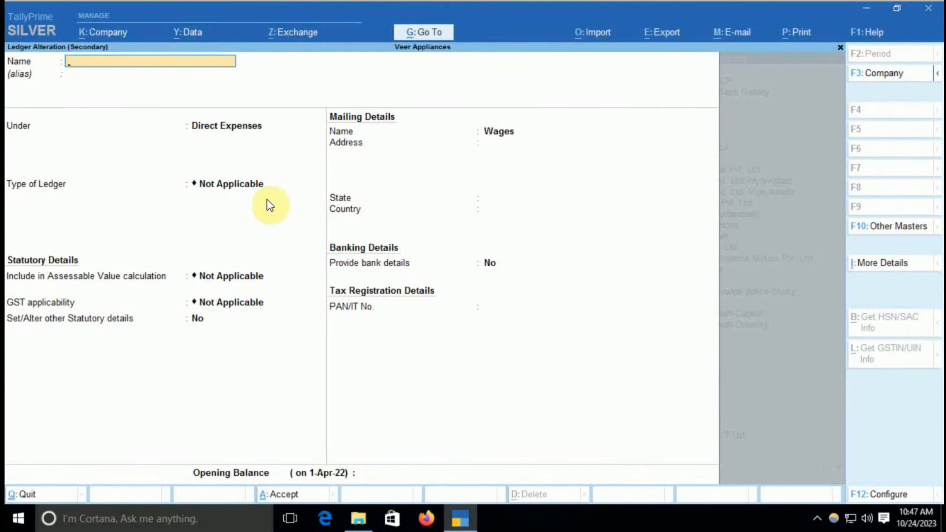
pyautogui.press('Escape')
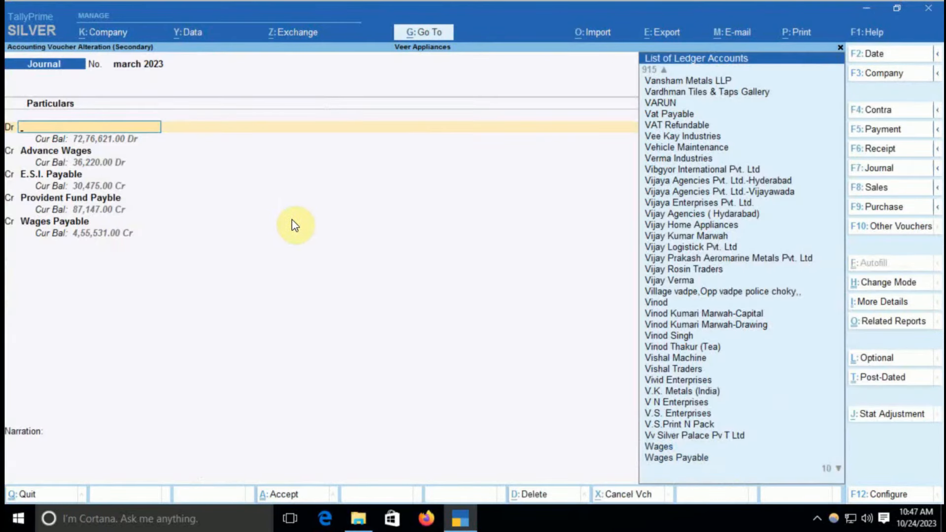
pyautogui.press('Escape')
# - Display the ledger vouchers of Wages Payable
pyautogui.press('F4')
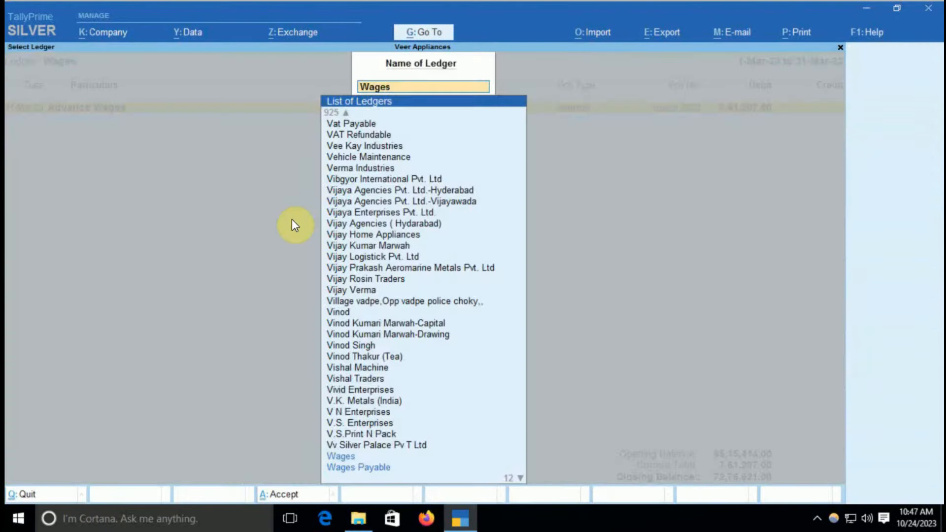
pyautogui.write('Wag')
pyautogui.press('Down')
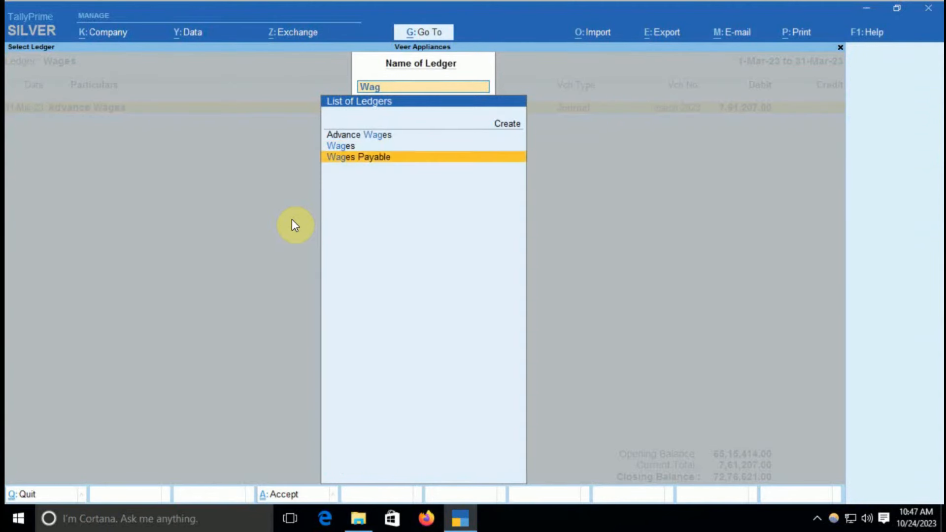
pyautogui.press('Return')
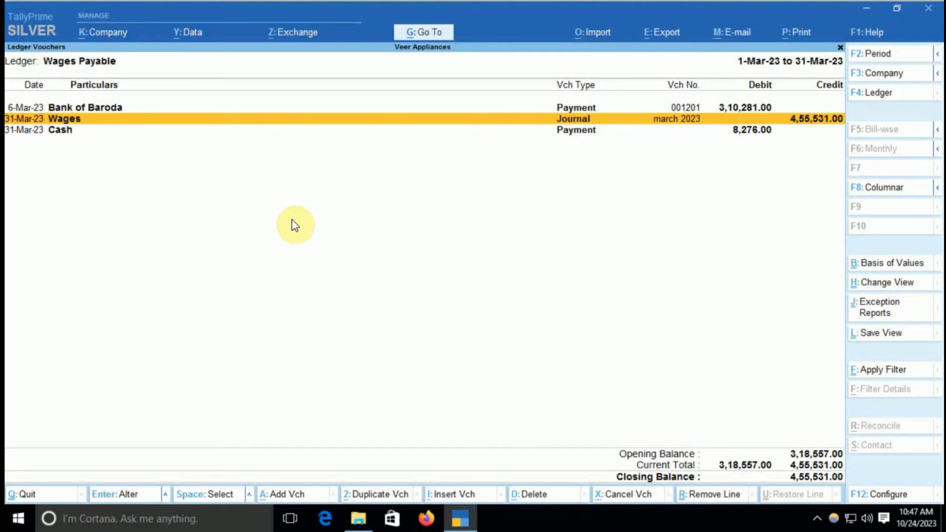
# - Set the Wages Payable report period to 1-Apr-22 to 31-Mar-23
pyautogui.press('F2')
pyautogui.press('space')
pyautogui.press('Return')
pyautogui.press('space')
pyautogui.press('Return')
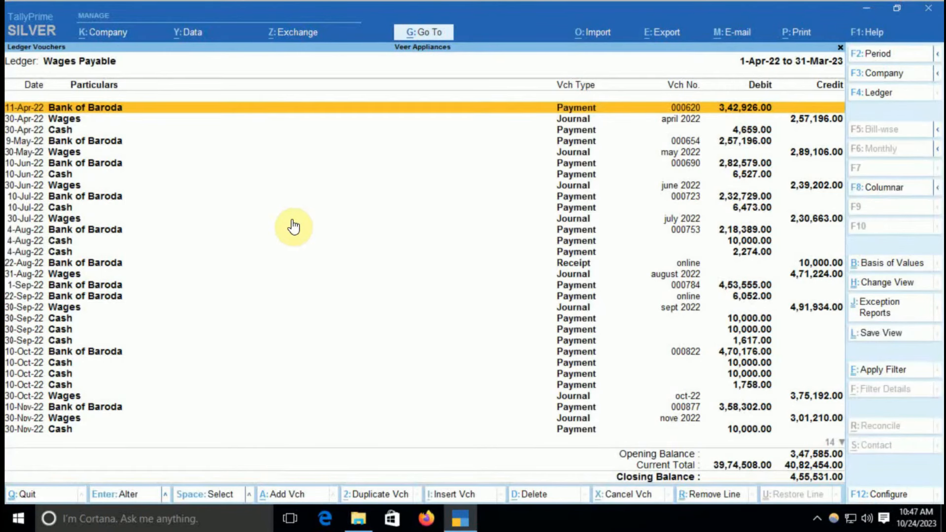
# - Compare the April and May 2022 wage journals with the bank and cash payments listed in the Wages Payable ledger
pyautogui.press('Down')
pyautogui.press('Down')
pyautogui.press('Down')
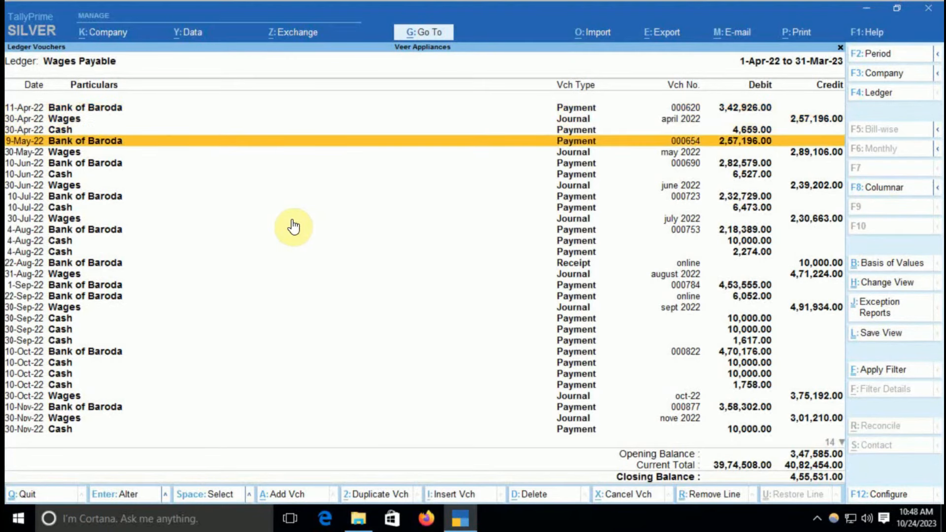
pyautogui.press('Up')
pyautogui.press('Up')
pyautogui.press('Up')
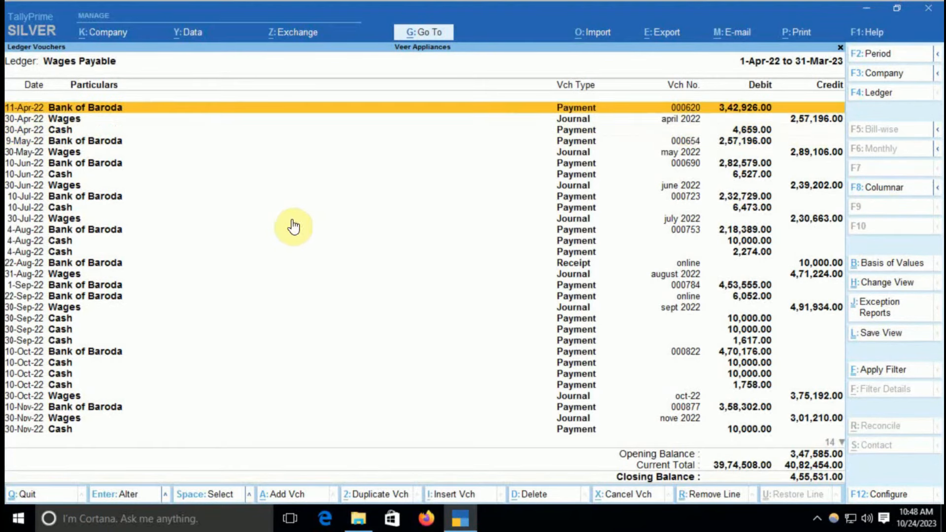
pyautogui.press('Down')
pyautogui.press('Down')
pyautogui.press('Up')
pyautogui.press('Up')
pyautogui.press('Down')
pyautogui.press('Down')
pyautogui.press('Down')
pyautogui.press('Down')
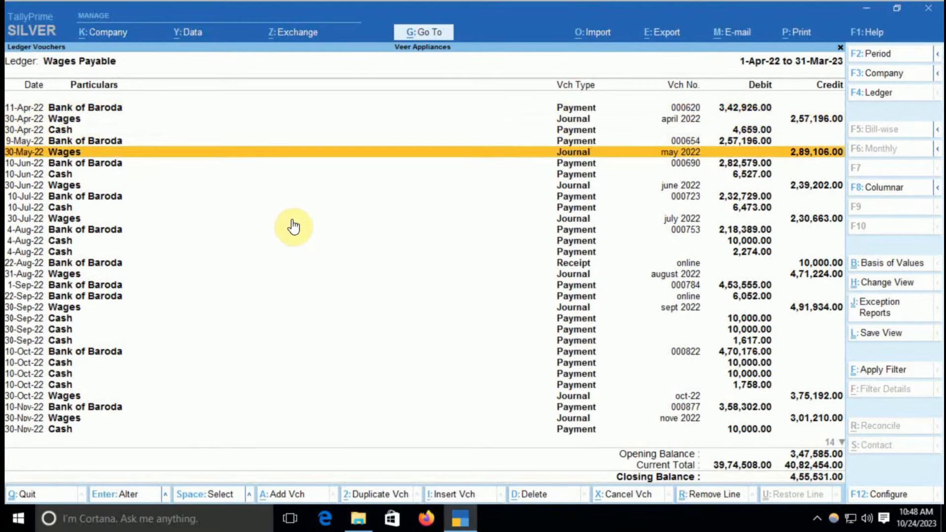
# - Open the june 2022 wages journal voucher from the Wages Payable entries, review its lines, and leave it without saving
pyautogui.press('Down')
pyautogui.press('Down')
pyautogui.press('Down')
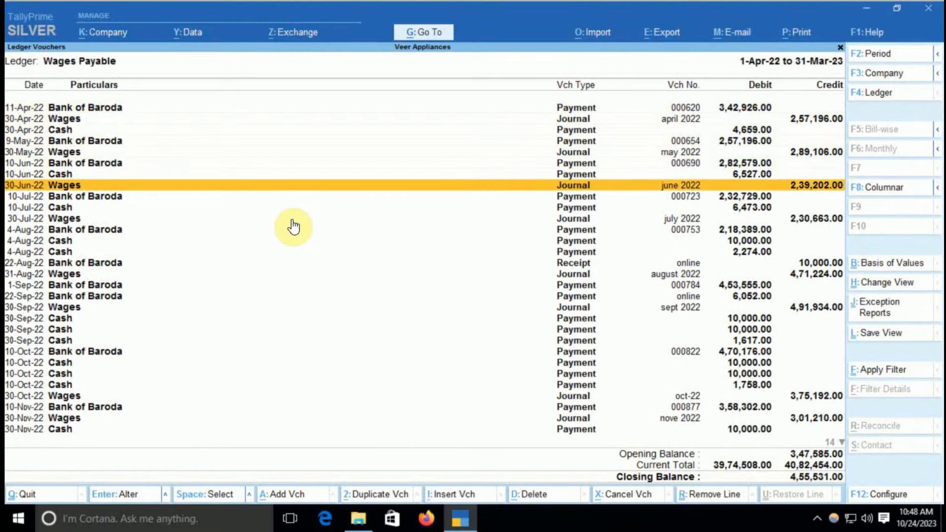
pyautogui.press('Return')
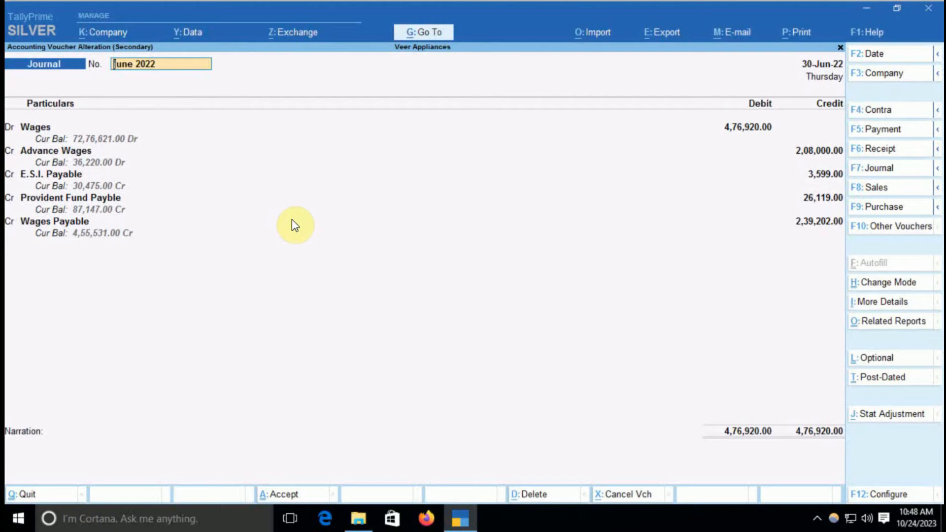
pyautogui.press('Escape')
pyautogui.press('y')
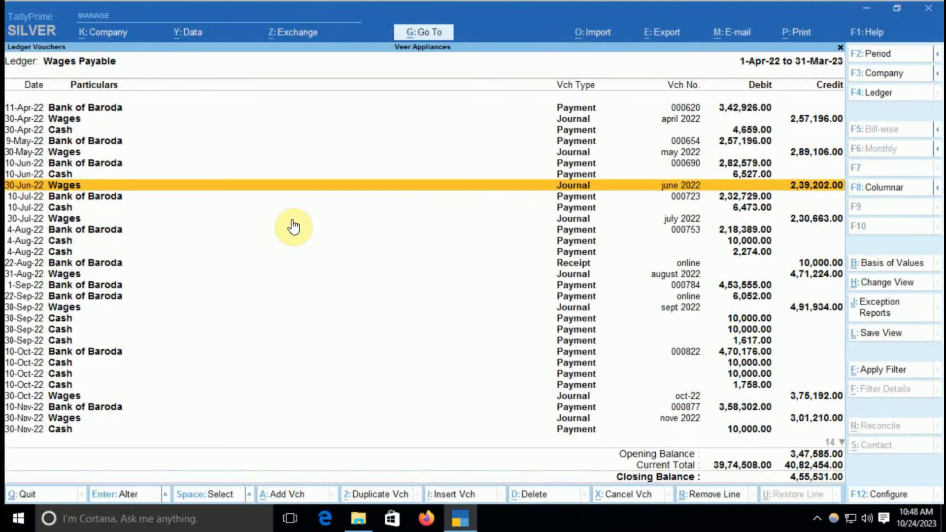
# - Mark the june 2022 journal and the 10-Jul-22 bank and cash payments for comparison, and return to the Gateway
pyautogui.press('Down')
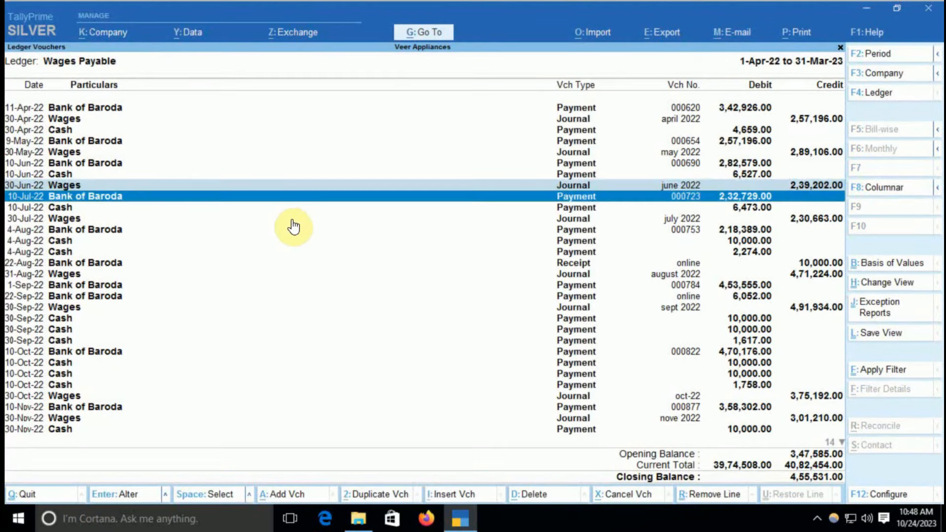
pyautogui.press('space')
pyautogui.press('space')
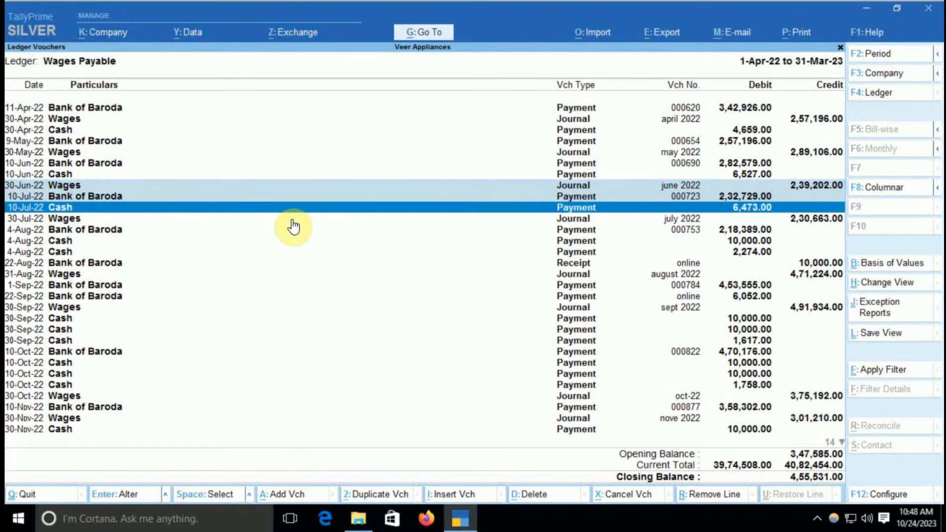
pyautogui.press('Up')
pyautogui.press('Up')
pyautogui.click(293, 221)
pyautogui.press('space')
pyautogui.press('Up')
pyautogui.press('Down')
pyautogui.press('space')
pyautogui.press('Down')
pyautogui.press('space')
pyautogui.press('Escape')
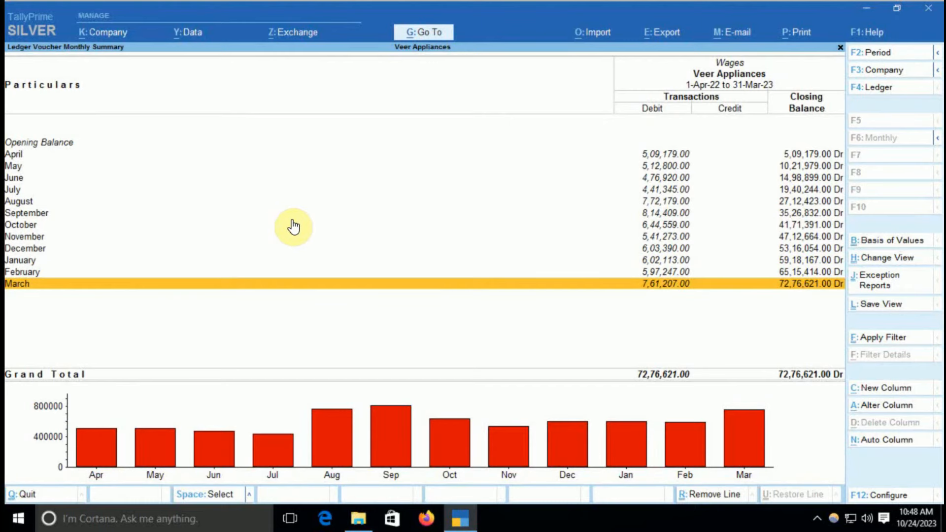
pyautogui.press('Escape')
pyautogui.press('Escape')
pyautogui.press('Escape')
pyautogui.press('Escape')
pyautogui.press('Escape')
pyautogui.press('n')
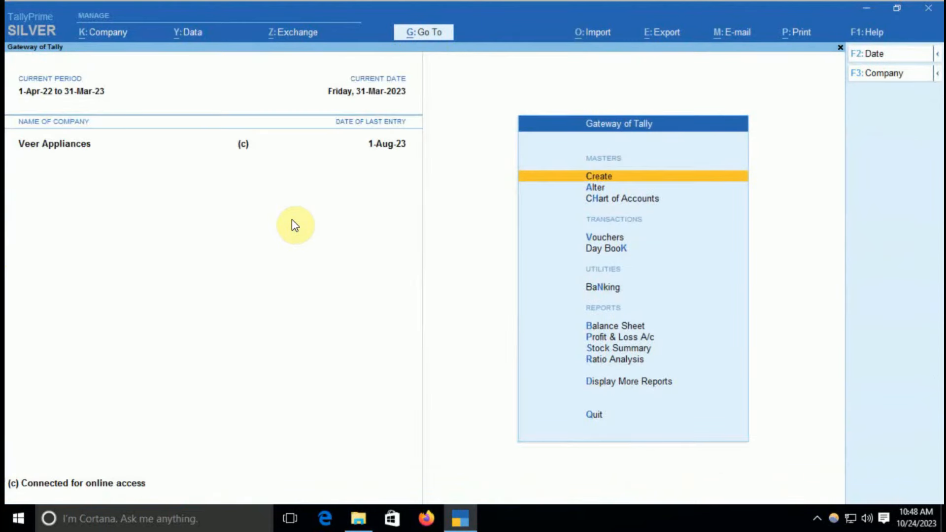
# - Display the ledger vouchers of Advance Wages
pyautogui.write('dalAdv')
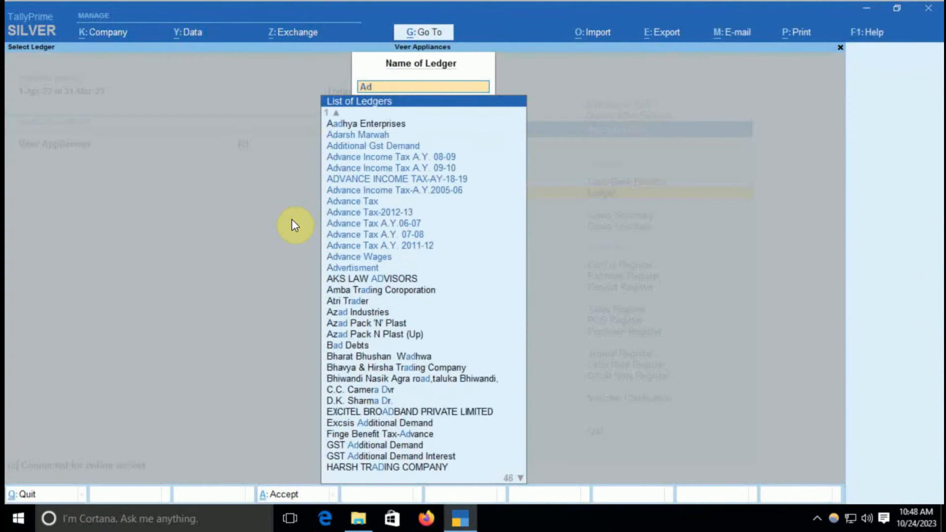
pyautogui.press('Down')
pyautogui.press('Down')
pyautogui.press('Down')
pyautogui.press('Down')
pyautogui.press('Down')
pyautogui.press('Down')
pyautogui.press('Down')
pyautogui.press('Down')
pyautogui.press('Down')
pyautogui.press('Down')
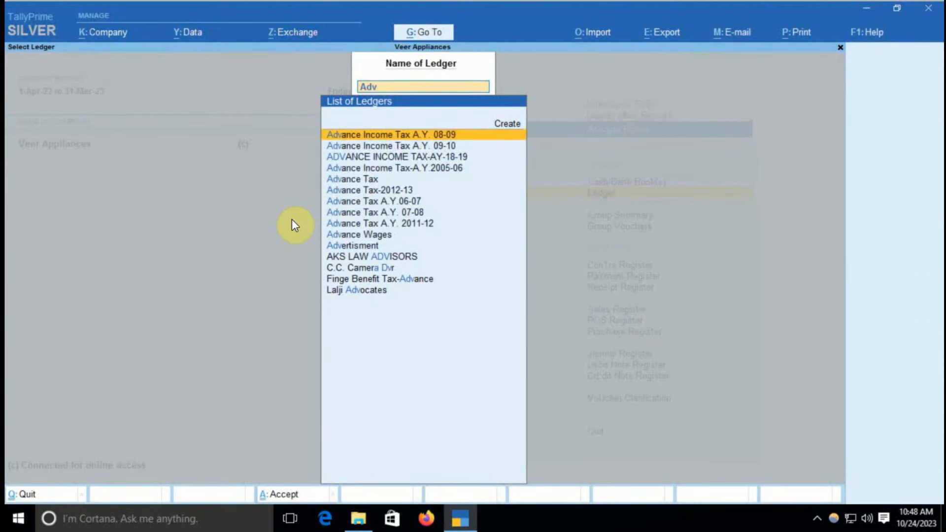
pyautogui.press('Return')
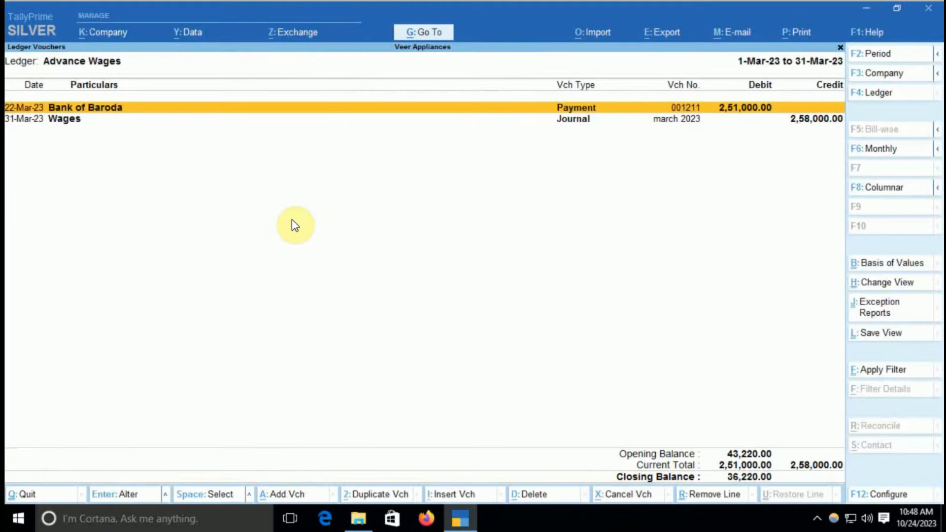
# - Examine the April 2022 bank payment and wages journal of Advance Wages, and return to the monthly summary
pyautogui.press('Down')
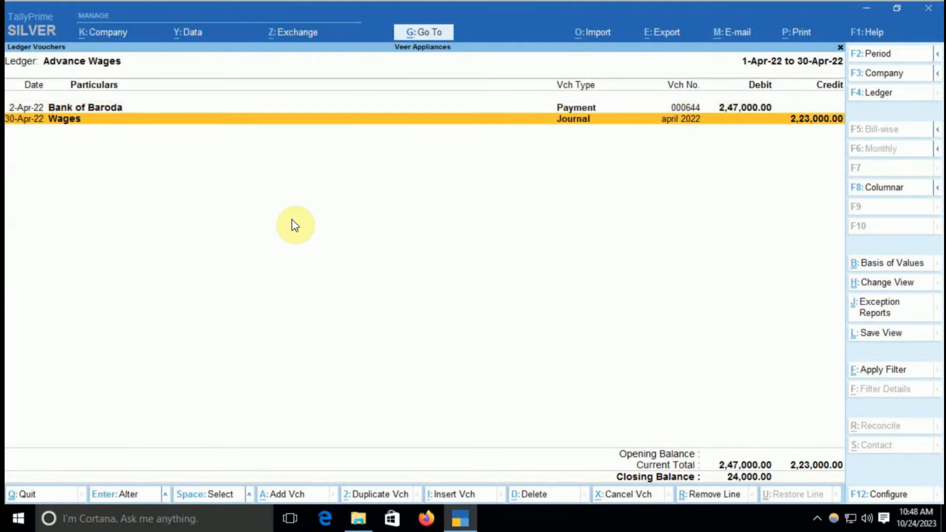
pyautogui.press('Return')
pyautogui.press('Up')
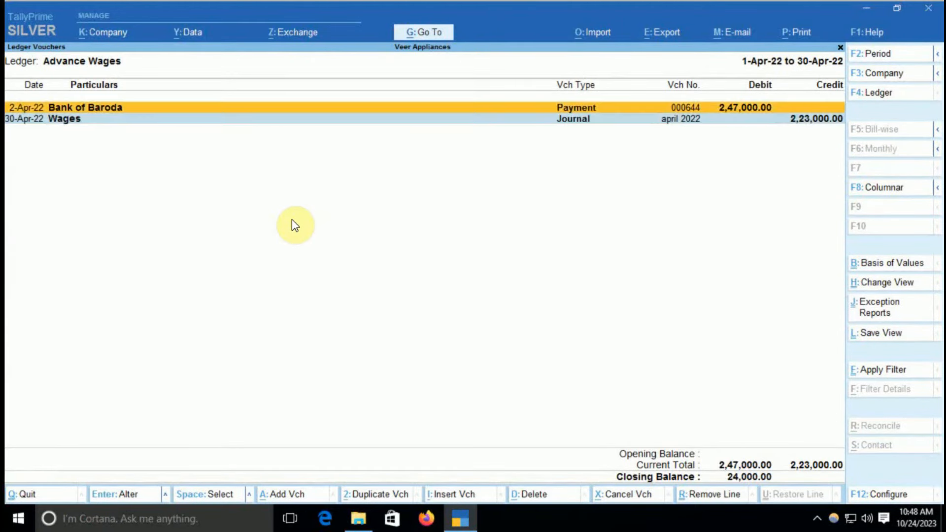
pyautogui.press('Down')
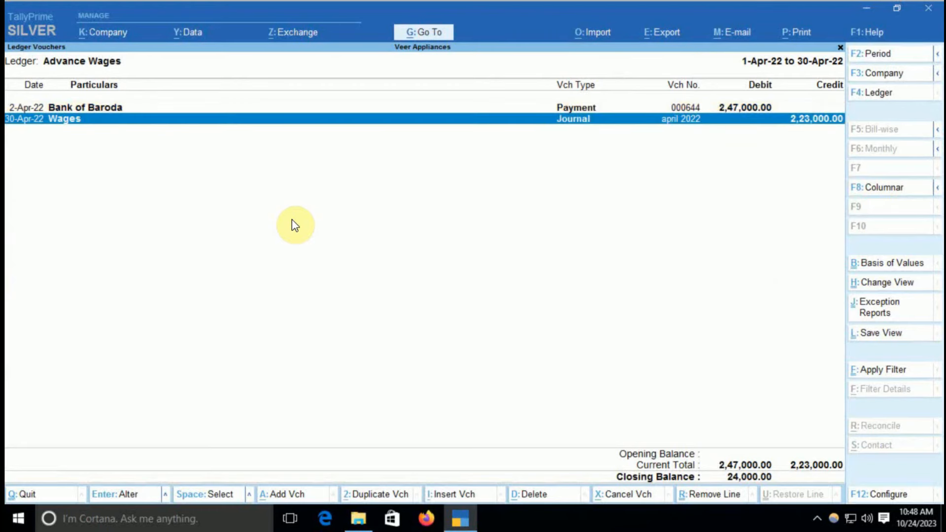
pyautogui.press('Escape')
# - Open the May 2022 entries of Advance Wages and compare the two bank payments with the wages journal
pyautogui.press('Down')
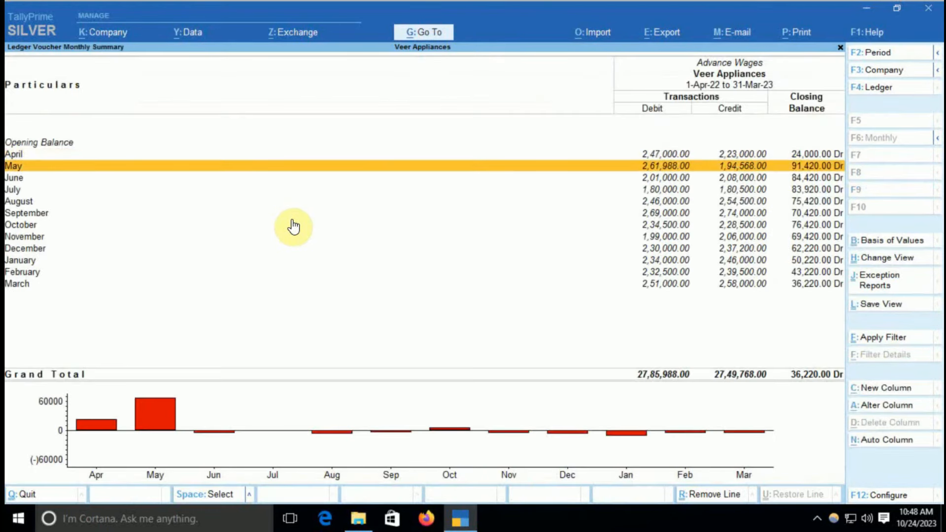
pyautogui.press('Return')
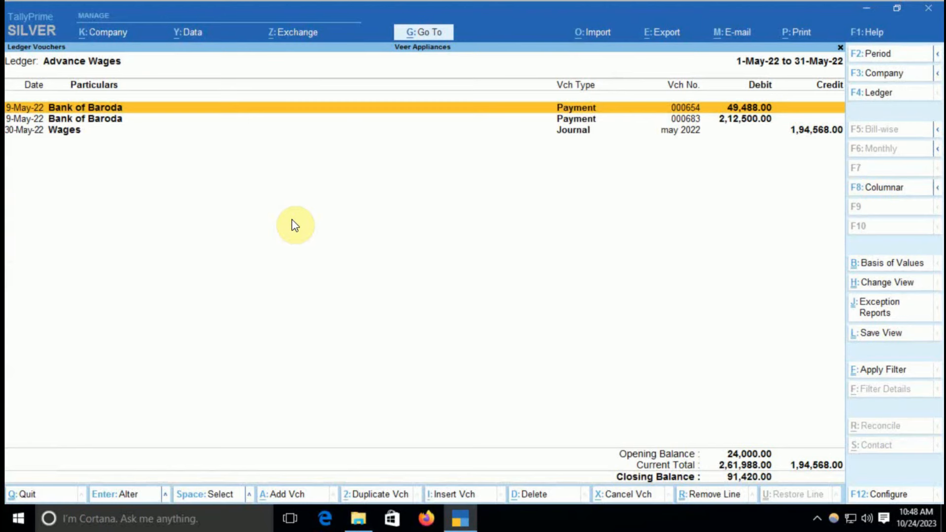
pyautogui.press('Down')
pyautogui.press('Down')
pyautogui.press('Up')
pyautogui.press('Up')
pyautogui.press('Down')
pyautogui.press('Up')
pyautogui.press('Down')
pyautogui.press('Up')
pyautogui.press('Down')
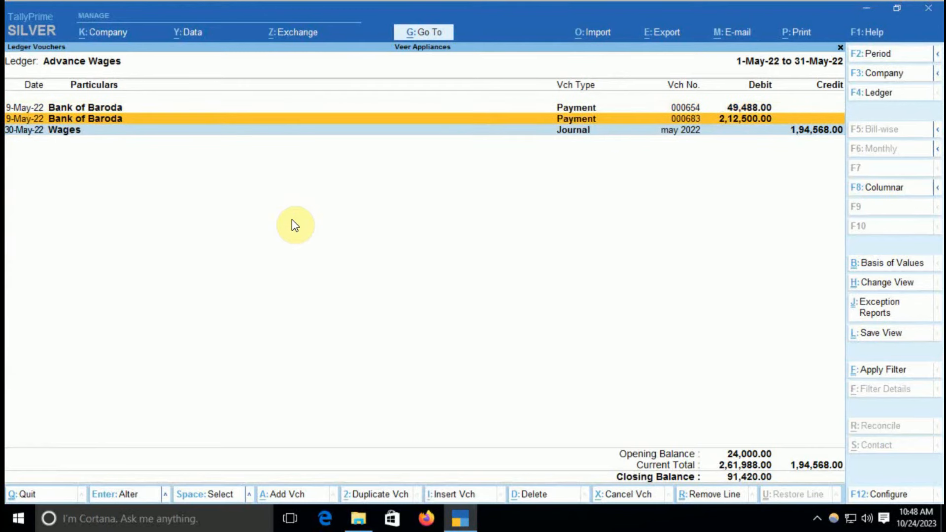
# - Open the second 9-May-22 Bank of Baroda payment voucher to review the advance paid, and leave it without saving
pyautogui.press('Return')
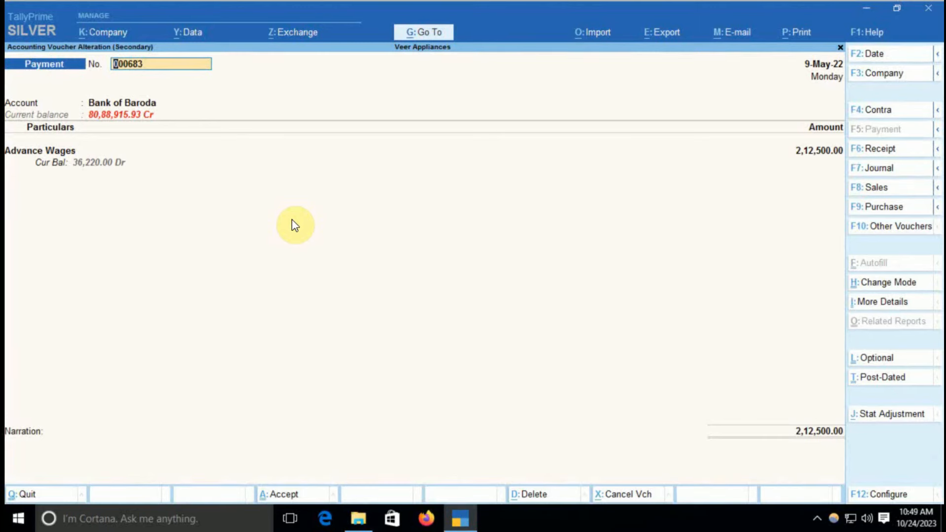
pyautogui.press('Escape')
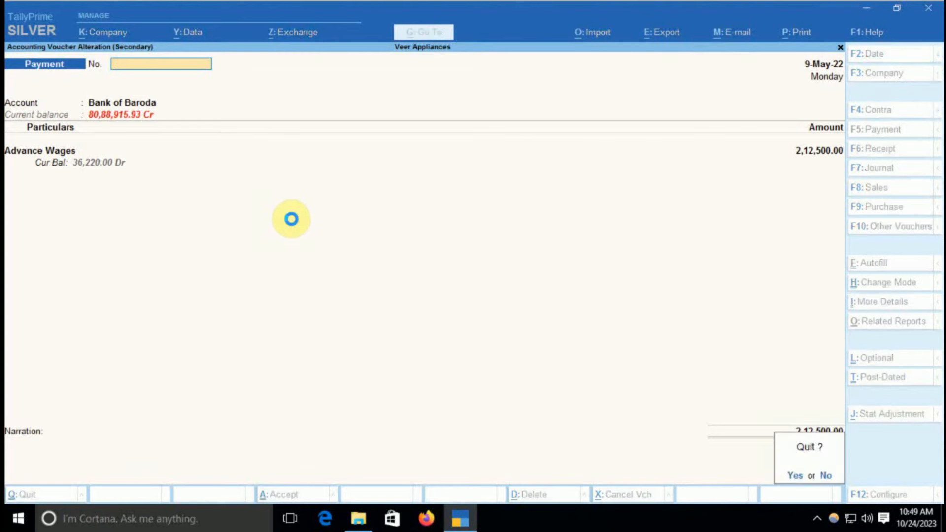
pyautogui.press('y')
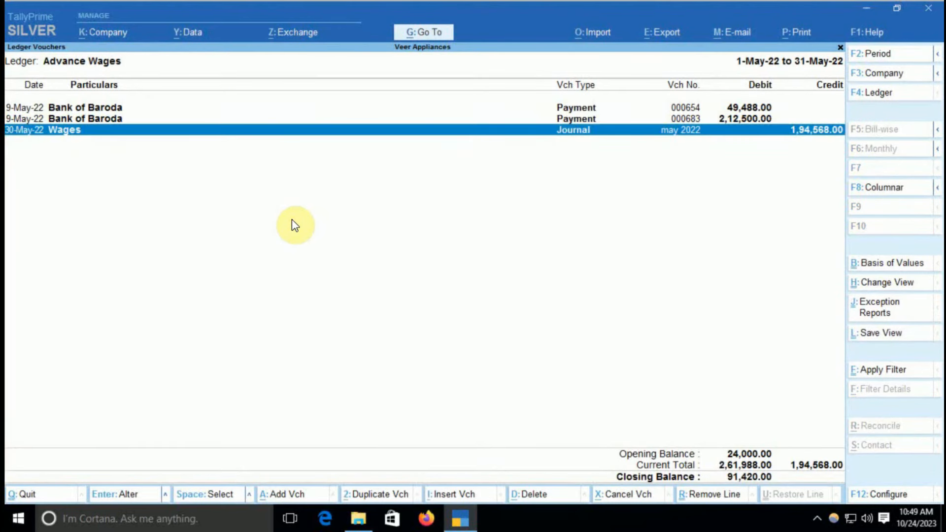
# - Look over the remaining months in the Advance Wages monthly summary, and leave the ledger report
pyautogui.press('Escape')
pyautogui.press('Down')
pyautogui.press('Down')
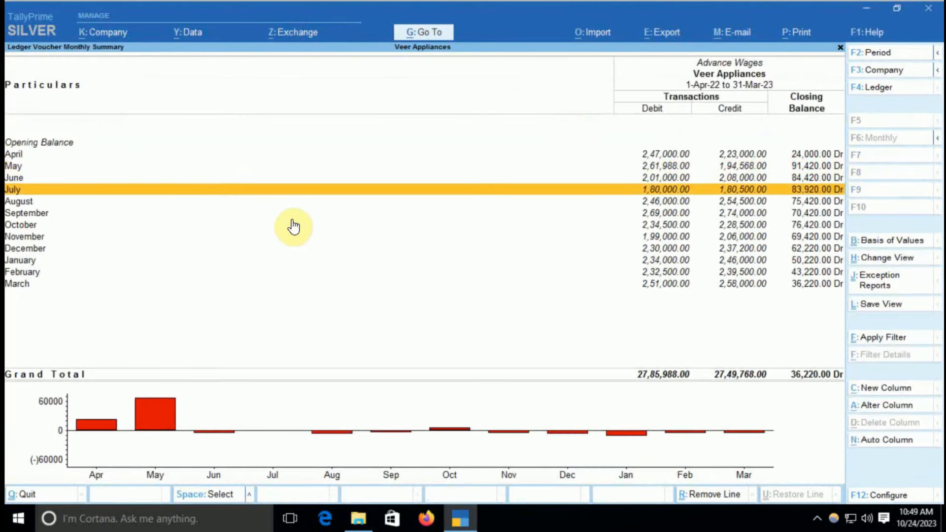
pyautogui.press('End')
pyautogui.press('Escape')
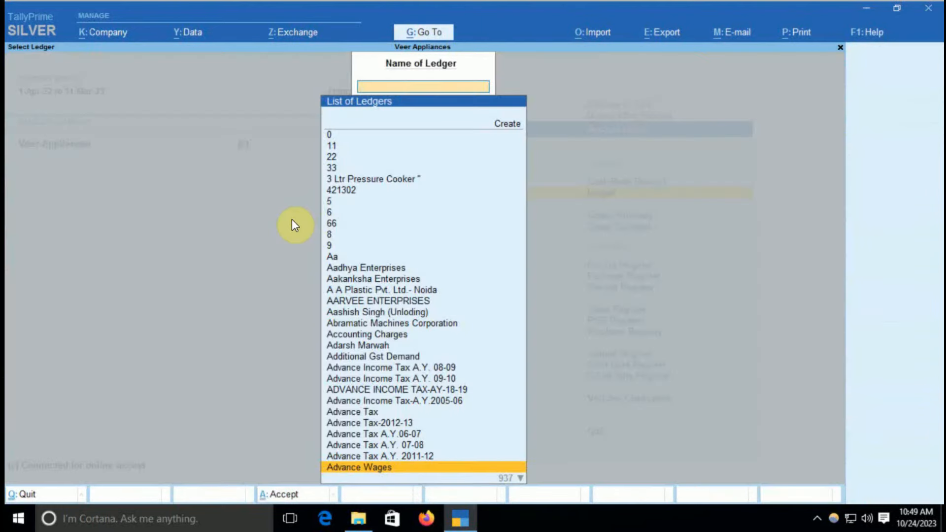
pyautogui.press('Escape')
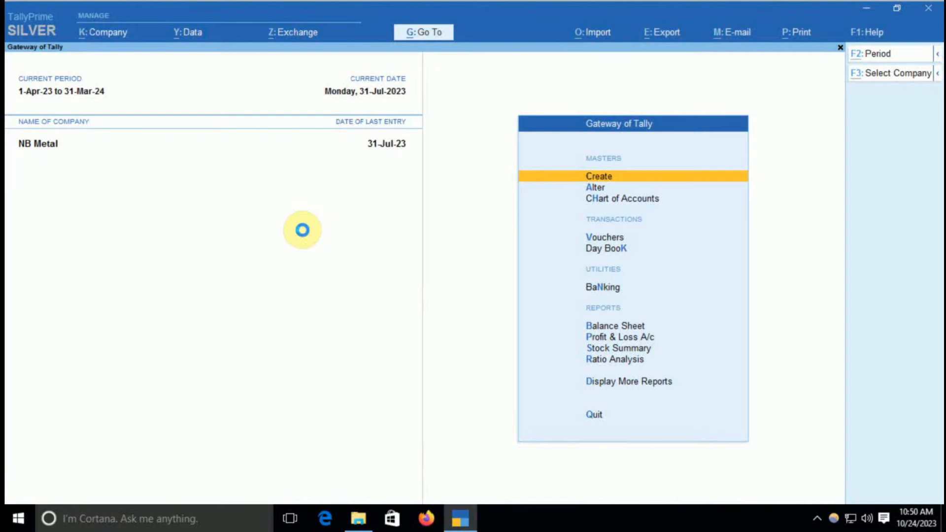
# - Set the current period of NB Metal to 1-4-2022 to 31-3-2023
pyautogui.hotkey('alt', 'F2')
pyautogui.write('1-')
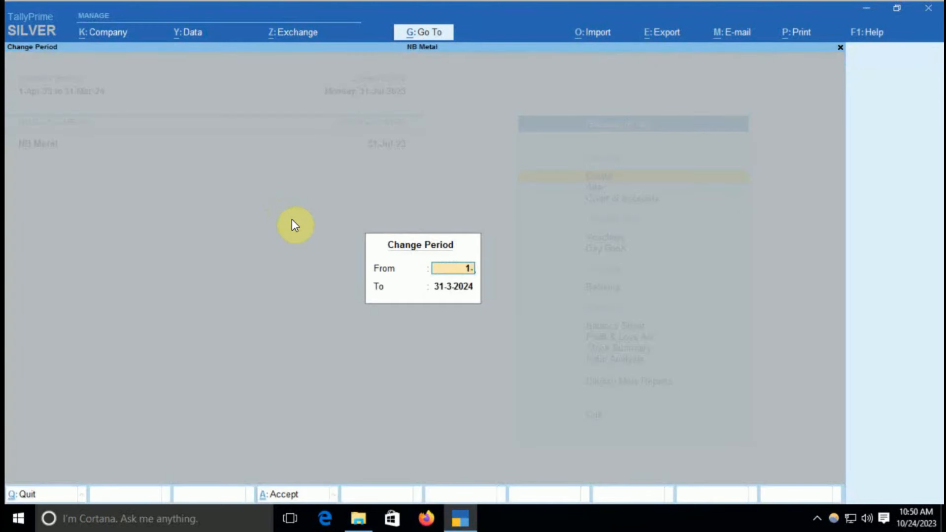
pyautogui.write('4-2022')
pyautogui.press('Return')
pyautogui.write('31-3-202')
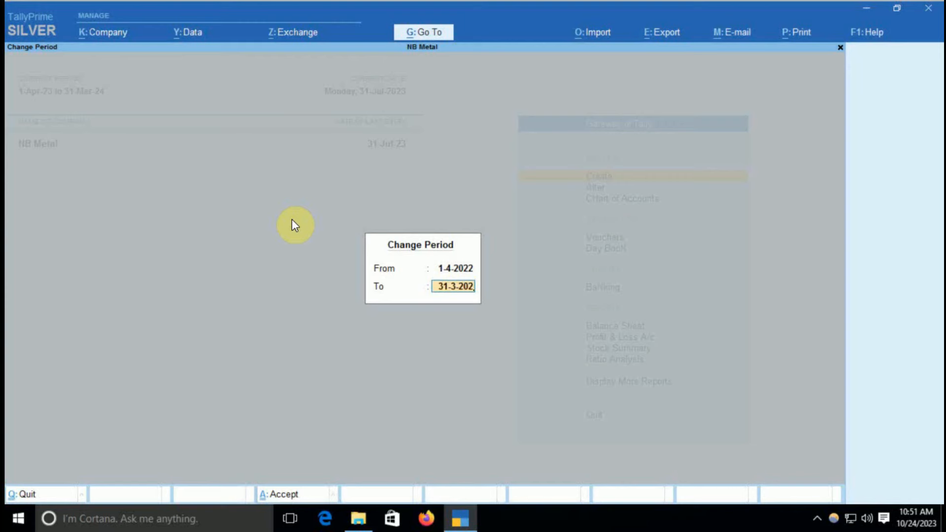
pyautogui.write('3')
pyautogui.press('Return')
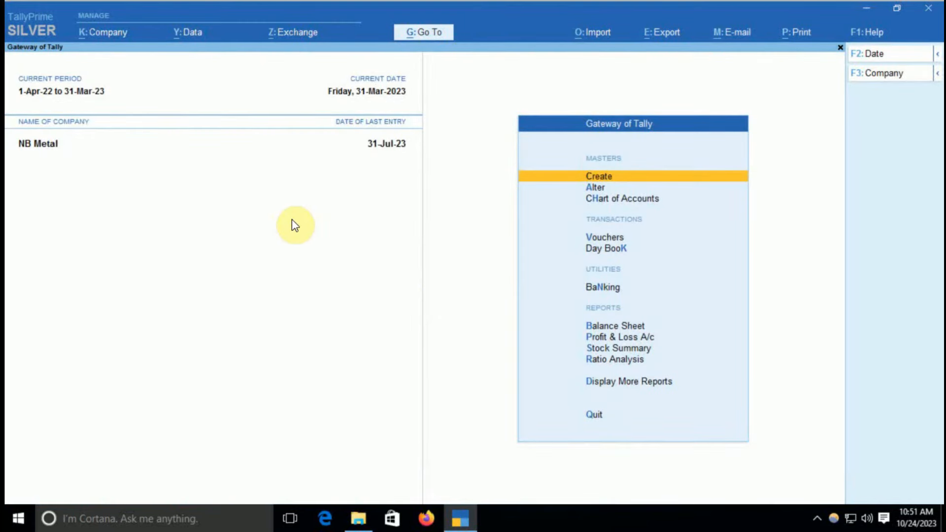
# - Display the ledger vouchers of Wages for NB Metal
pyautogui.press('d')
pyautogui.write('al')
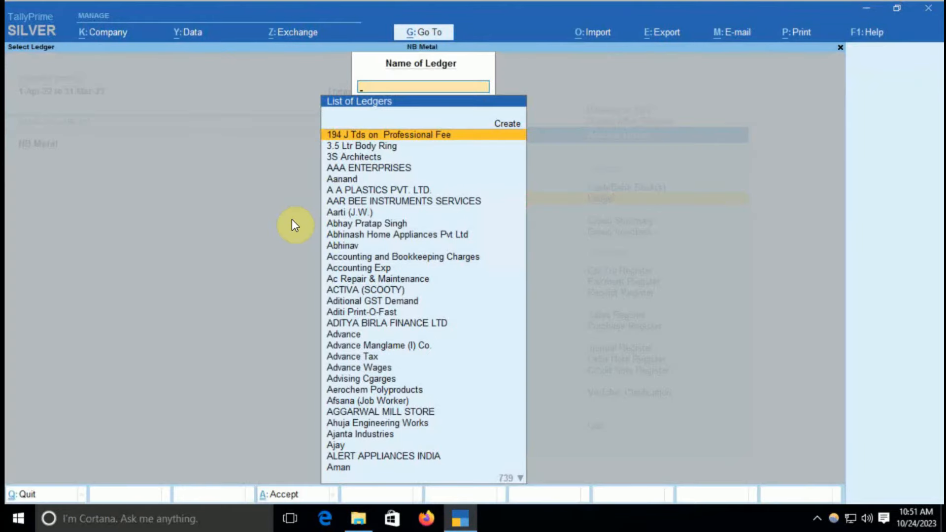
pyautogui.write('Wag')
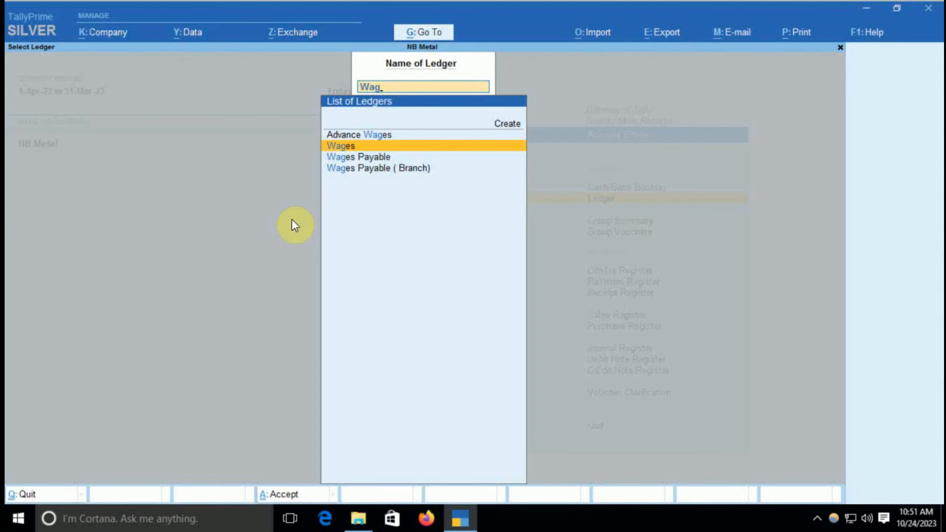
pyautogui.press('Return')
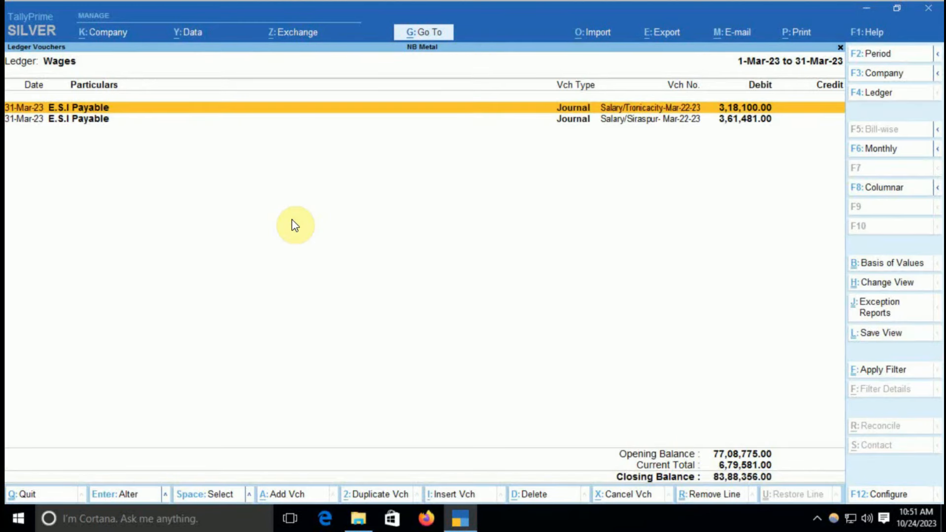
# - Open the Salary/Tronicacity-Mar-22-23 journal from the Wages ledger and go to the first worker's credit amount
pyautogui.press('Down')
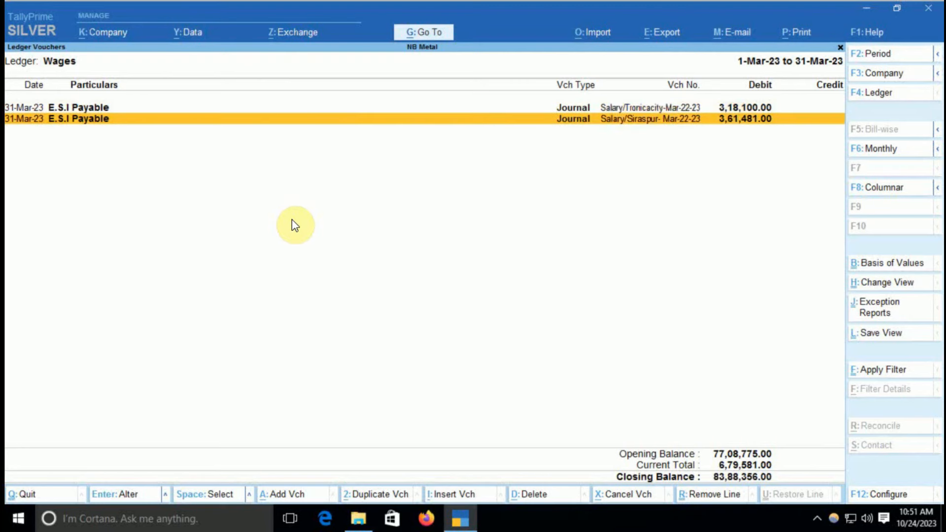
pyautogui.press('Up')
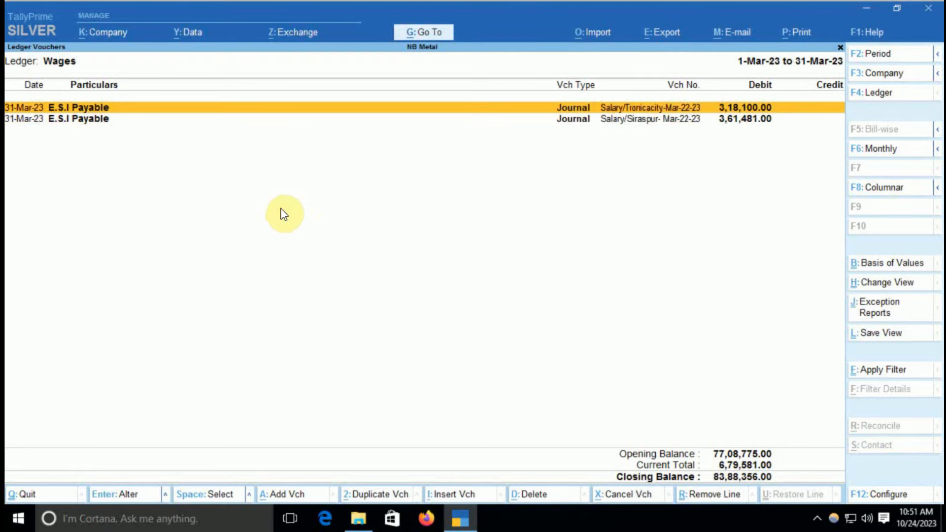
pyautogui.press('Return')
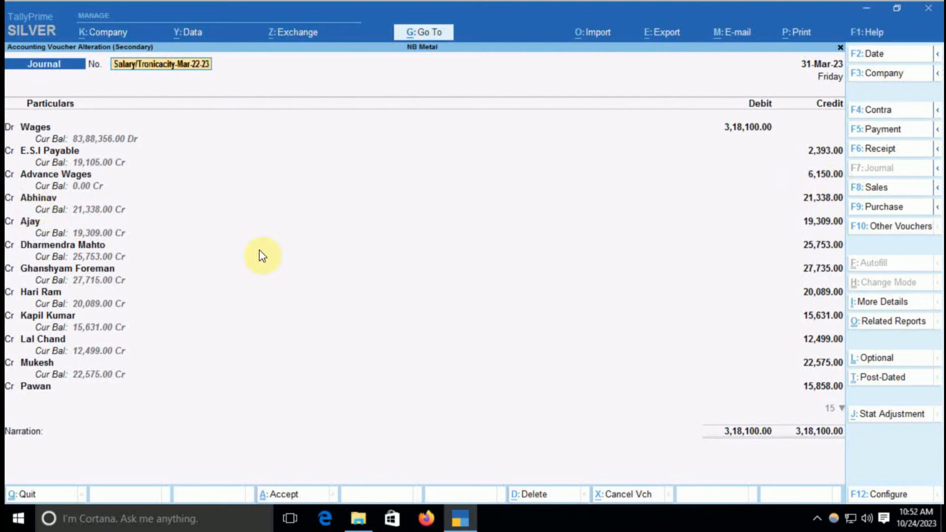
pyautogui.click(35, 201)
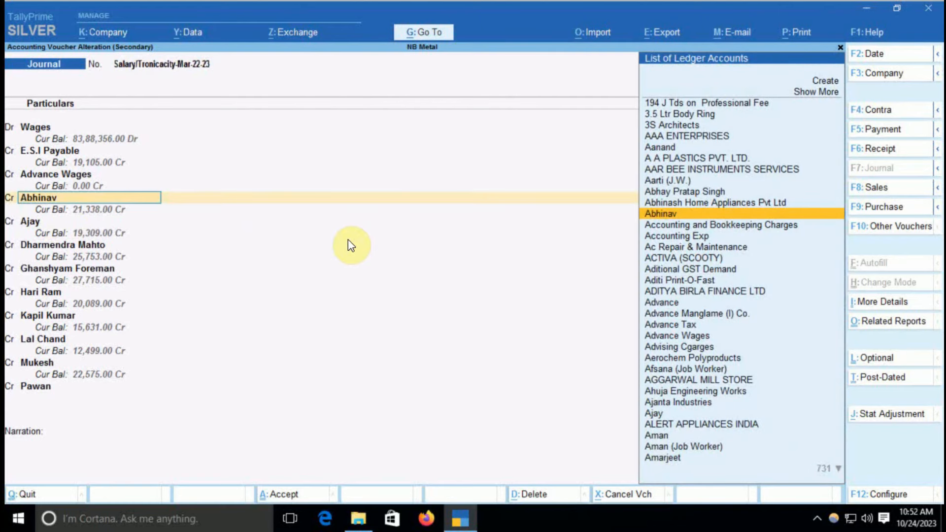
pyautogui.press('Return')
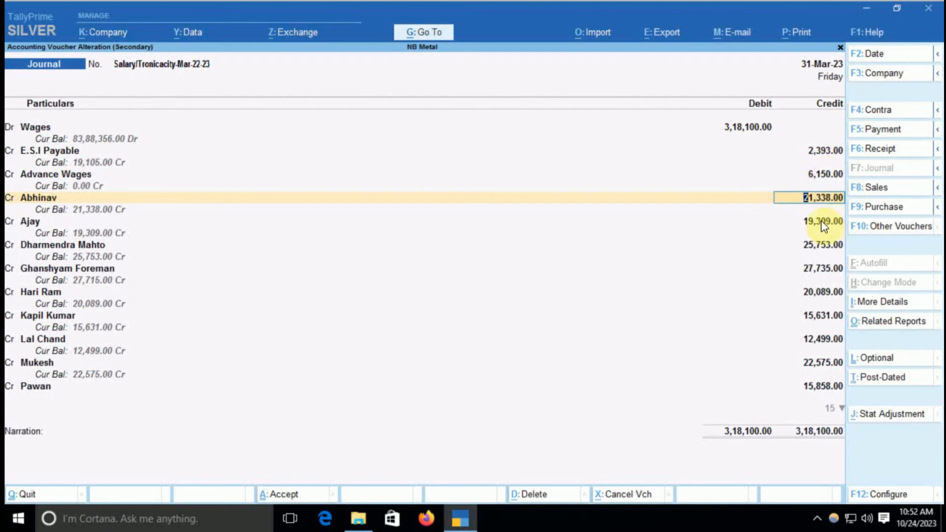
# - Go through the remaining workers' credit amounts in the Tronicacity salary journal and accept the voucher
pyautogui.press('Down')
pyautogui.press('Down')
pyautogui.press('Down')
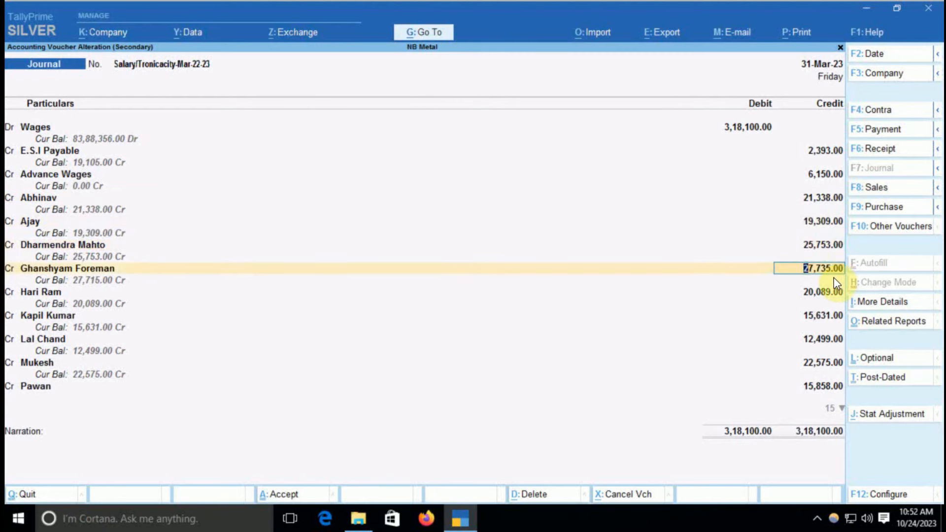
pyautogui.press('Down')
pyautogui.press('Down')
pyautogui.press('Down')
pyautogui.press('Down')
pyautogui.press('Down')
pyautogui.press('Down')
pyautogui.press('Down')
pyautogui.press('Down')
pyautogui.press('Down')
pyautogui.press('Down')
pyautogui.press('Down')
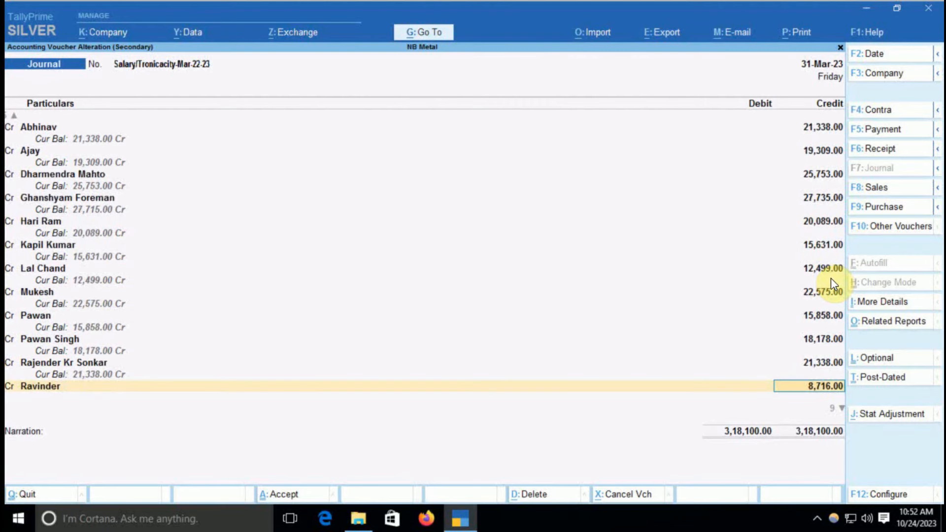
pyautogui.press('Down')
pyautogui.press('Down')
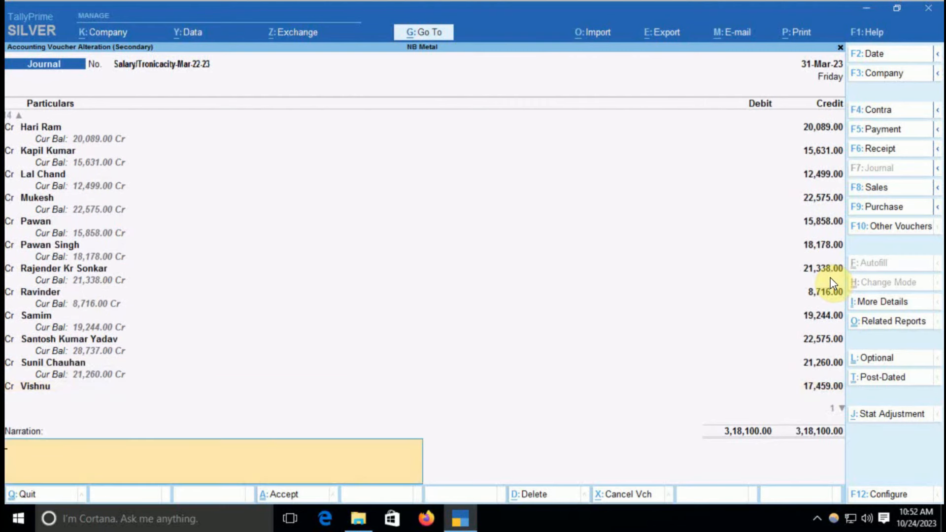
pyautogui.press('Return')
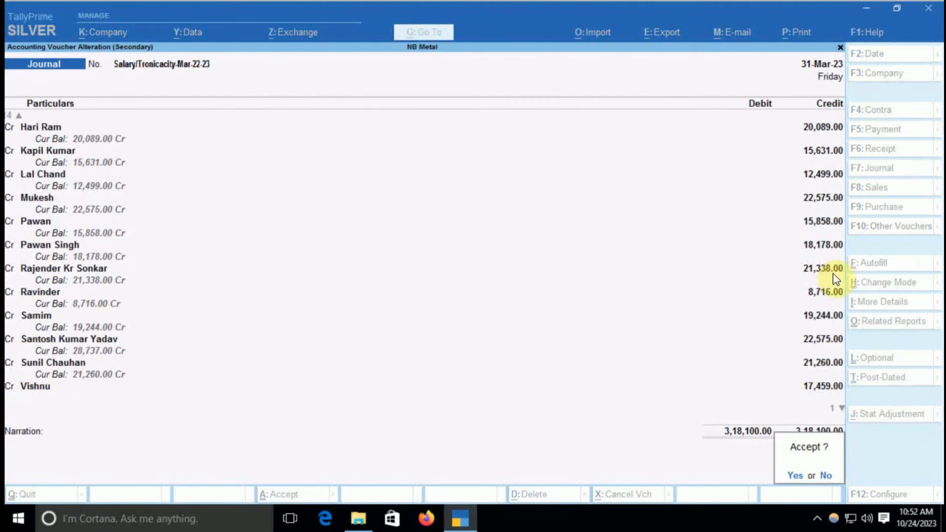
pyautogui.press('Return')
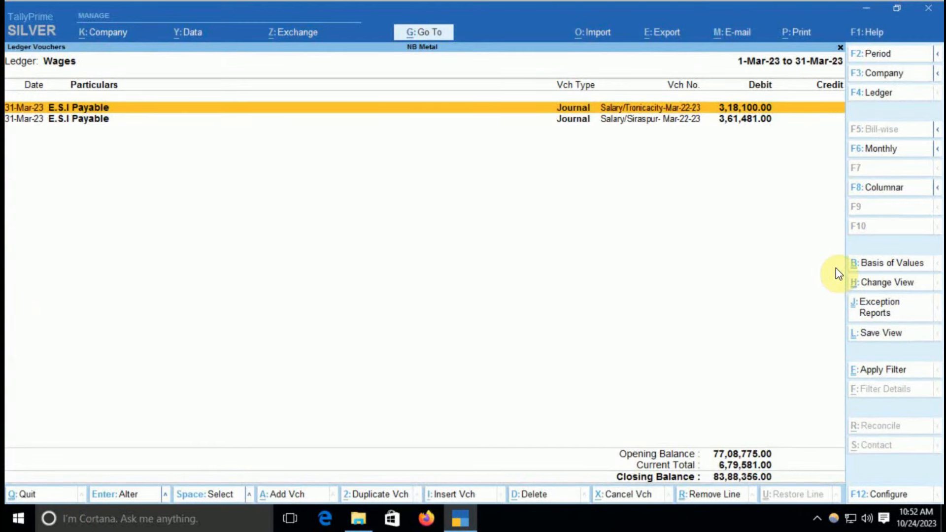
# - Leave the Wages ledger and display the ledger vouchers of the worker credited 19,309.00 in the Tronicacity salary journal
pyautogui.press('Escape')
pyautogui.press('Escape')
pyautogui.press('Escape')
pyautogui.press('Escape')
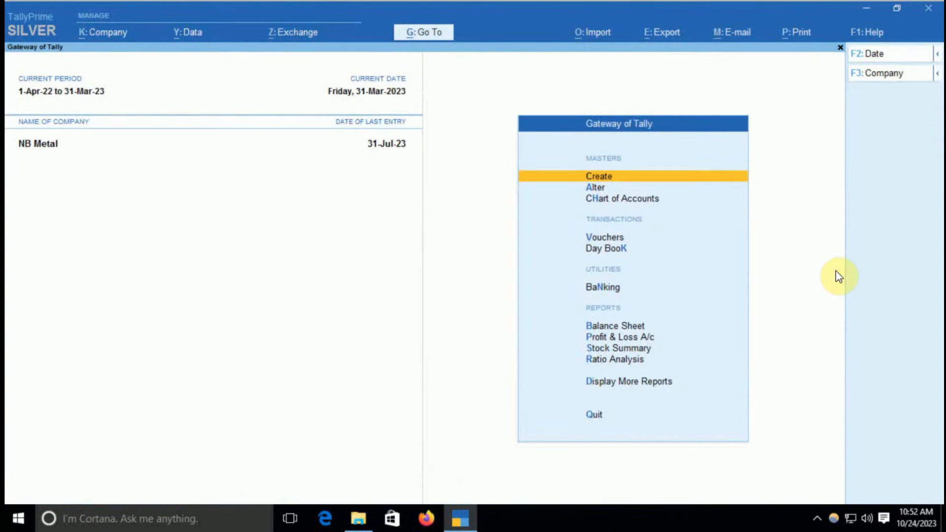
pyautogui.press('d')
pyautogui.write('al')
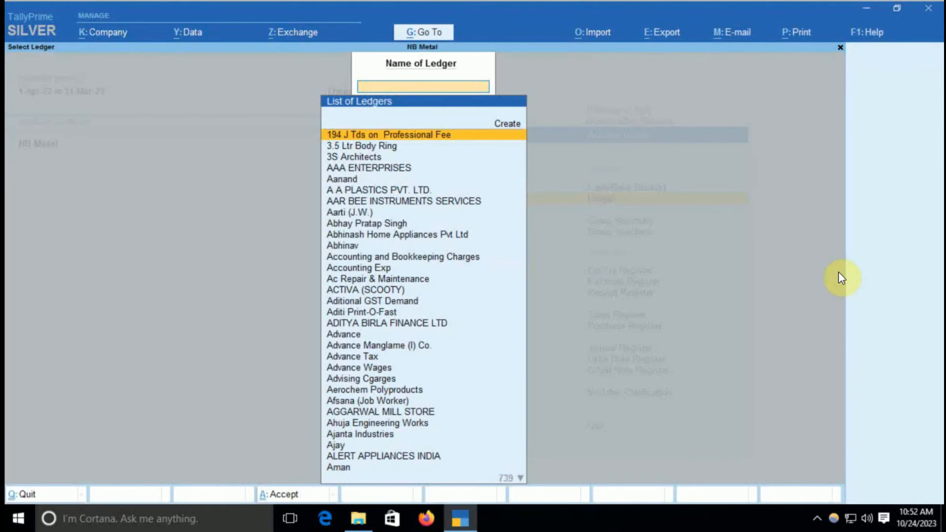
pyautogui.write('ajay')
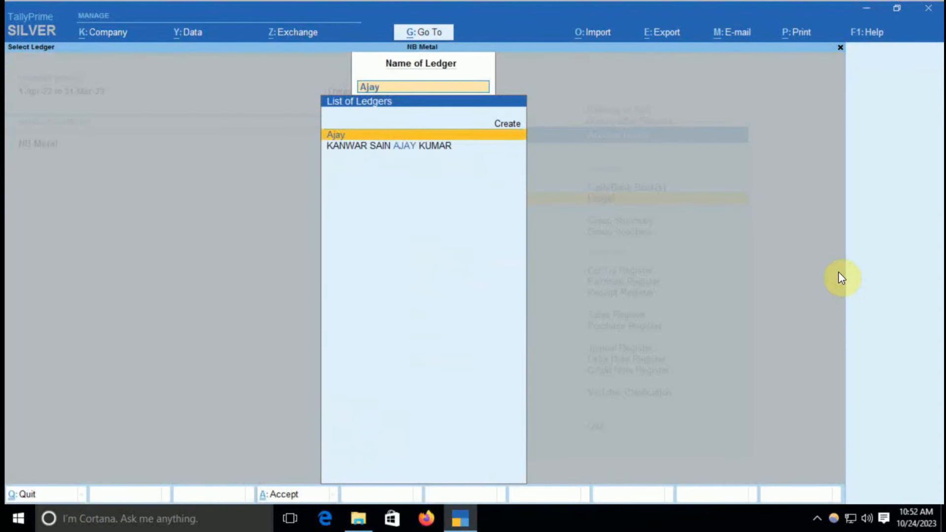
pyautogui.press('Return')
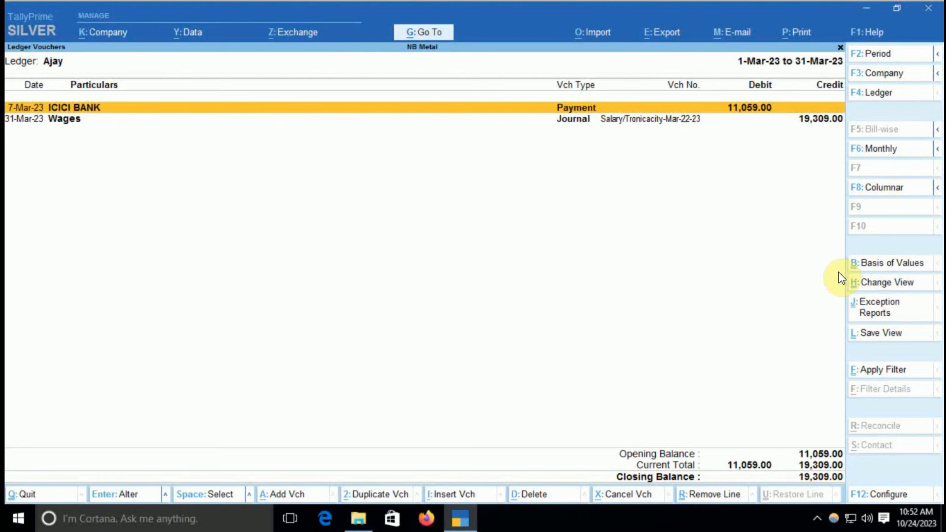
# - Open the 31-Mar-23 Wages journal from the worker's ledger to review the worker's credit, and leave it without saving
pyautogui.press('Down')
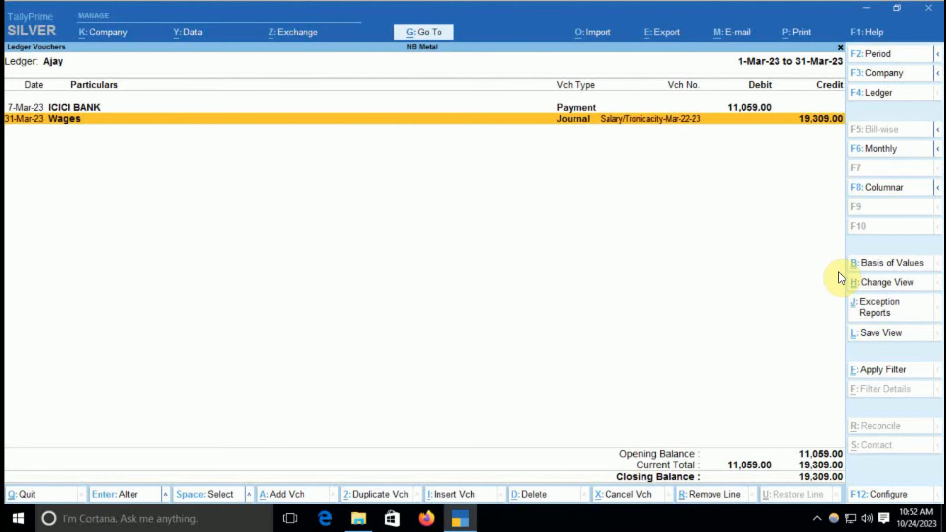
pyautogui.press('Return')
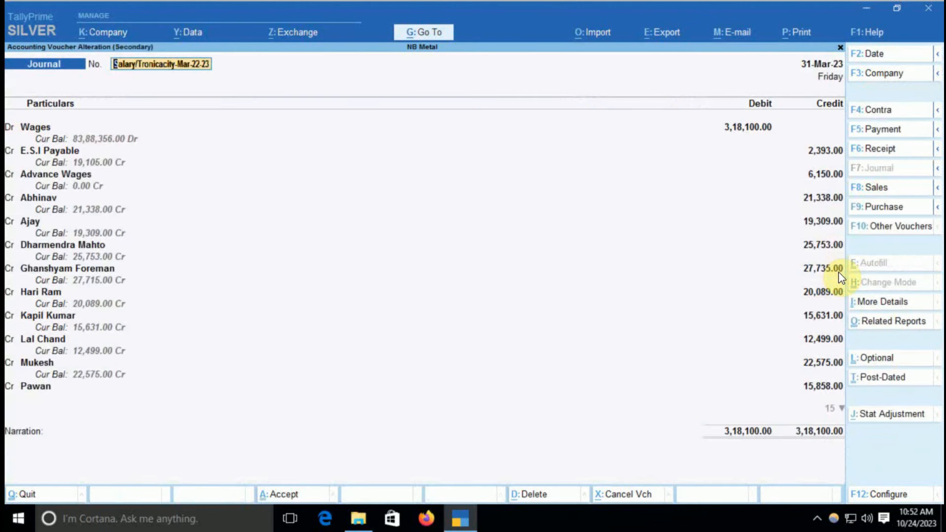
pyautogui.click(829, 222)
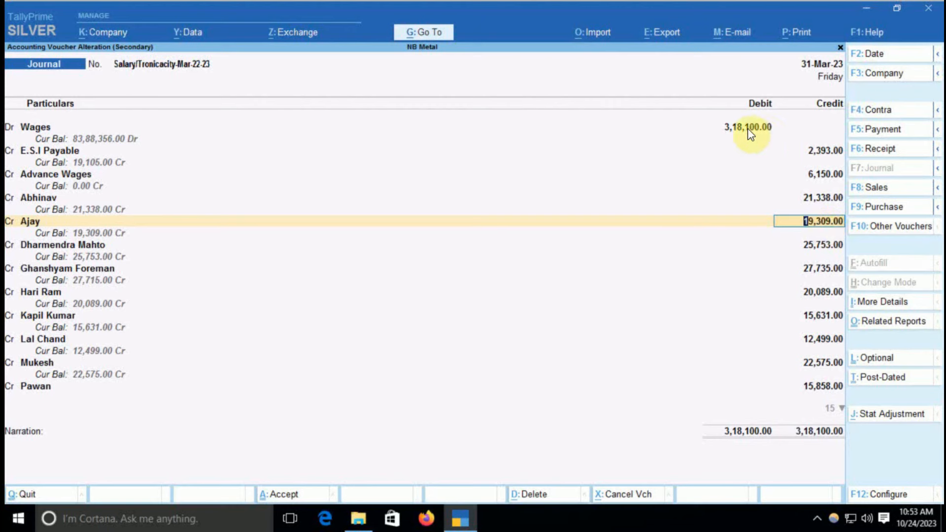
pyautogui.press('Escape')
pyautogui.press('Escape')
pyautogui.press('Escape')
pyautogui.press('Escape')
pyautogui.press('Escape')
pyautogui.press('Escape')
pyautogui.press('Escape')
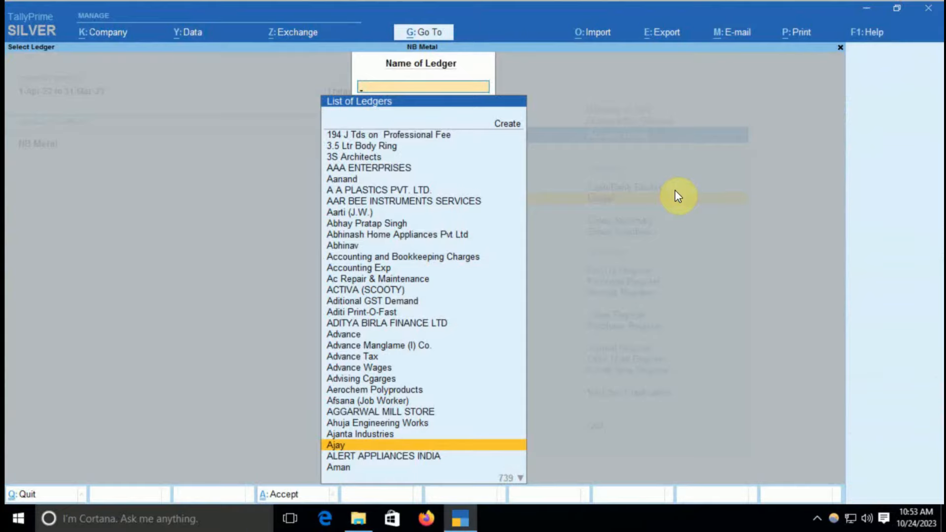
pyautogui.press('Escape')
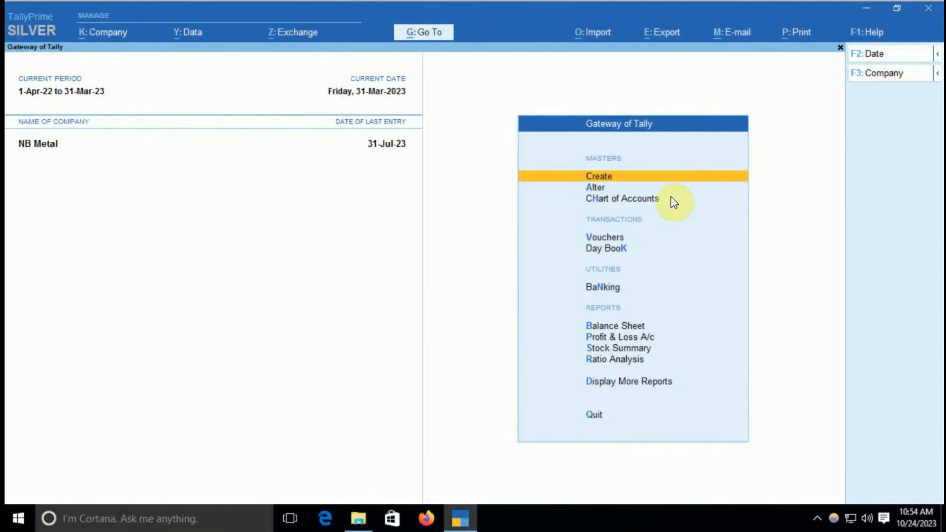
# - Display the Wages ledger of NB Metal as a monthly summary for the year
pyautogui.write('dalWag')
pyautogui.press('Down')
pyautogui.press('Down')
pyautogui.press('Up')
pyautogui.press('Return')
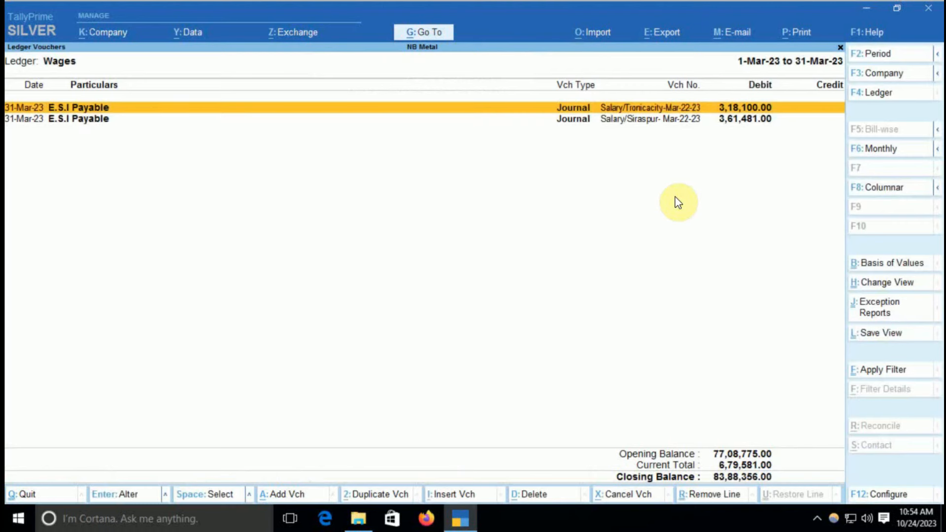
pyautogui.press('F6')
pyautogui.press('Up')
pyautogui.press('Up')
pyautogui.press('Up')
pyautogui.press('Down')
pyautogui.press('Down')
pyautogui.press('Down')
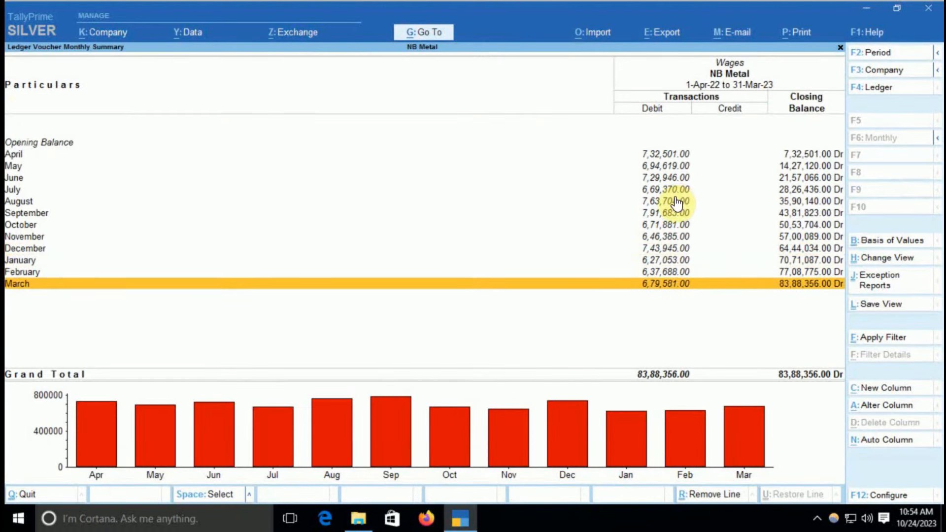
# - Open the Tronicacity salary journal from March, view the Wages ledger master from it, and close the master without saving
pyautogui.press('Return')
pyautogui.press('Up')
pyautogui.press('Return')
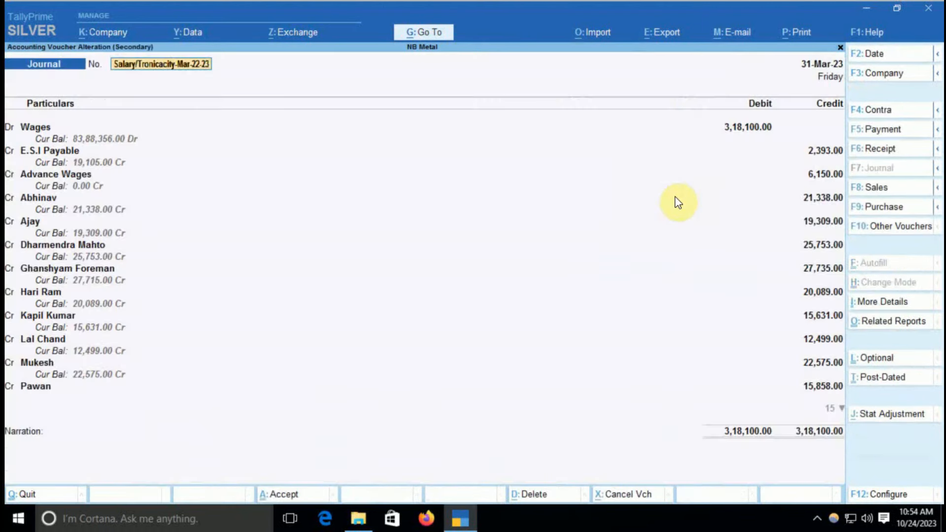
pyautogui.press('Return')
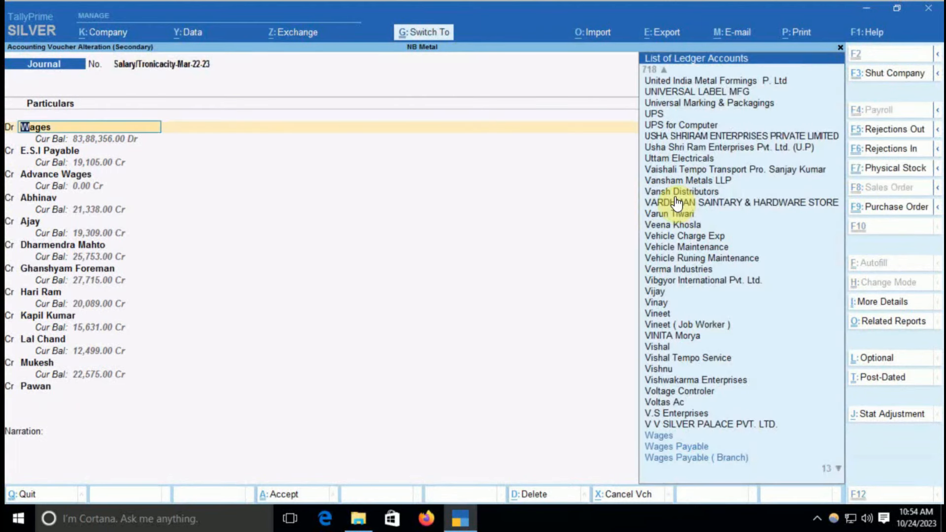
pyautogui.hotkey('ctrl', 'Return')
pyautogui.press('Escape')
pyautogui.press('y')
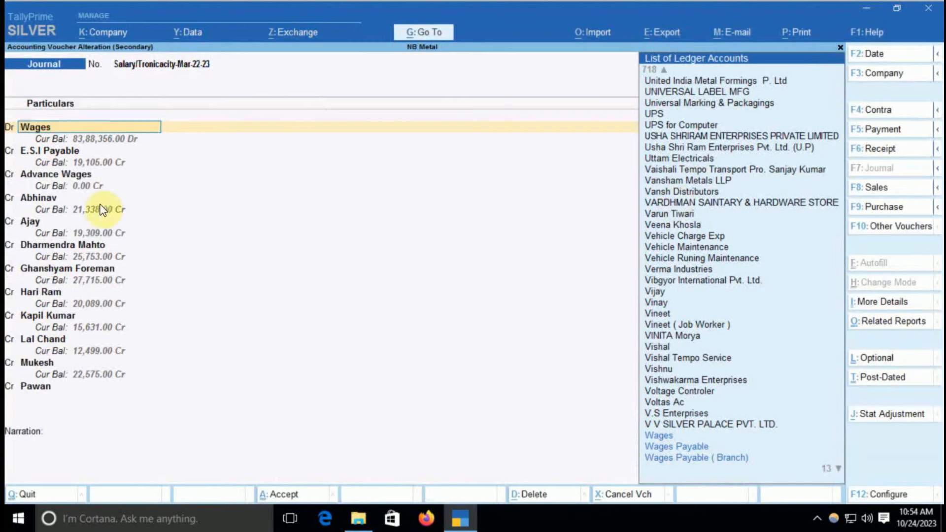
# - View the E.S.I Payable ledger master from the salary journal, and leave the voucher and the Wages report without saving
pyautogui.click(69, 152)
pyautogui.hotkey('ctrl', 'Return')
pyautogui.press('Escape')
pyautogui.press('Escape')
pyautogui.press('Escape')
pyautogui.press('Escape')
pyautogui.press('Escape')
pyautogui.press('Escape')
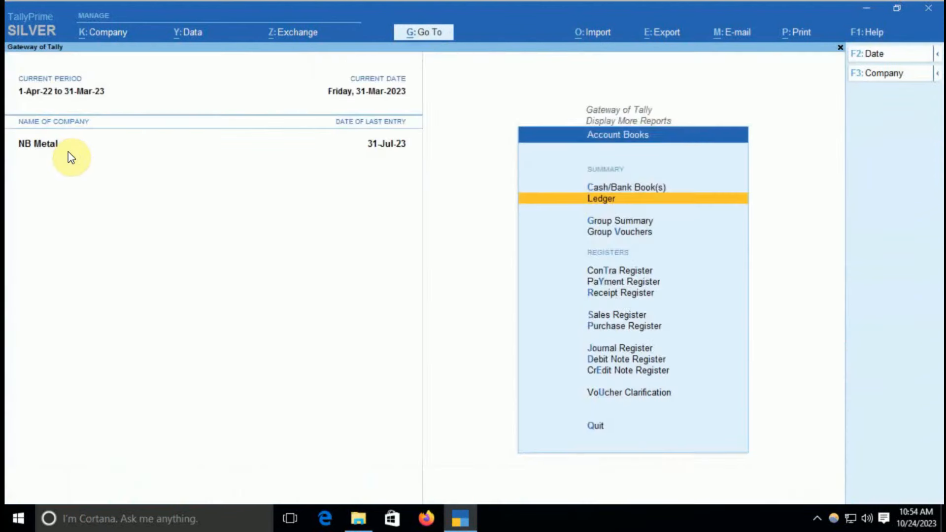
# - Display the ledger vouchers of E.S.I Payable for NB Metal
pyautogui.press('Escape')
pyautogui.write('d')
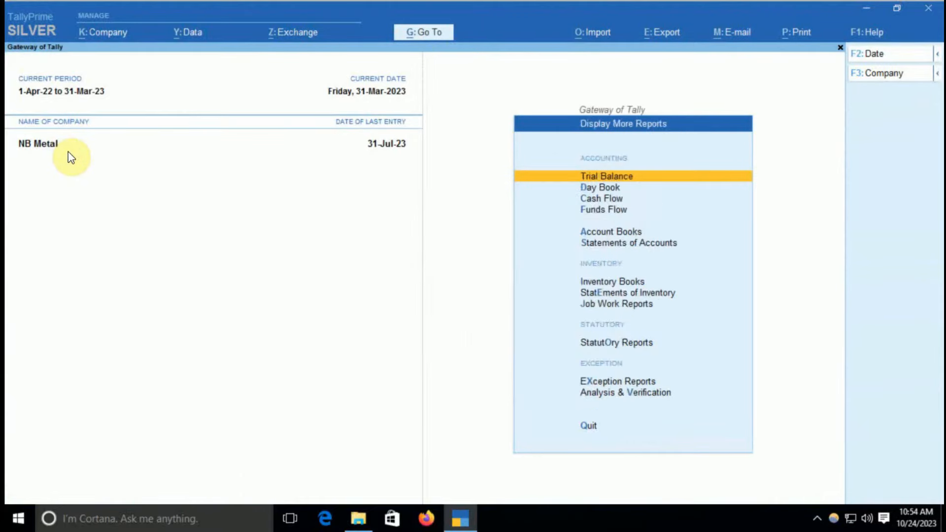
pyautogui.write('alEsi')
pyautogui.press('Down')
pyautogui.press('Down')
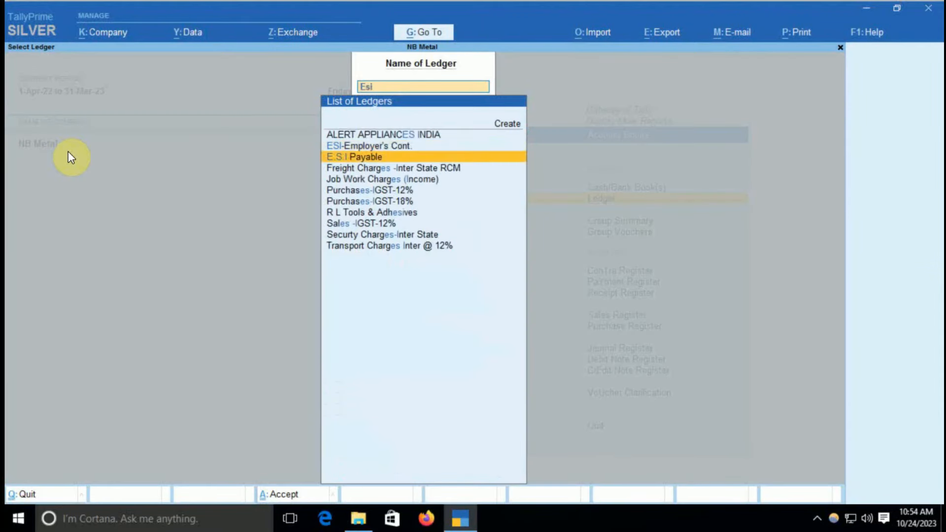
pyautogui.press('Return')
# - Look over the March E.S.I Payable entries, comparing the Tronicacity wages journal with the tronica city ESI-Employer's Cont. journal
pyautogui.press('Down')
pyautogui.press('Down')
pyautogui.press('Down')
pyautogui.press('Down')
pyautogui.press('Down')
pyautogui.press('Down')
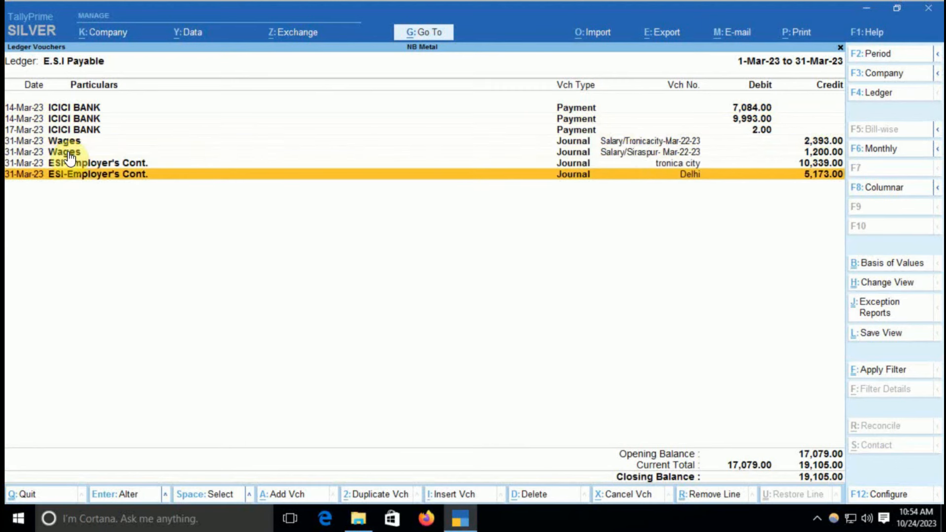
pyautogui.click(69, 153)
pyautogui.press('Up')
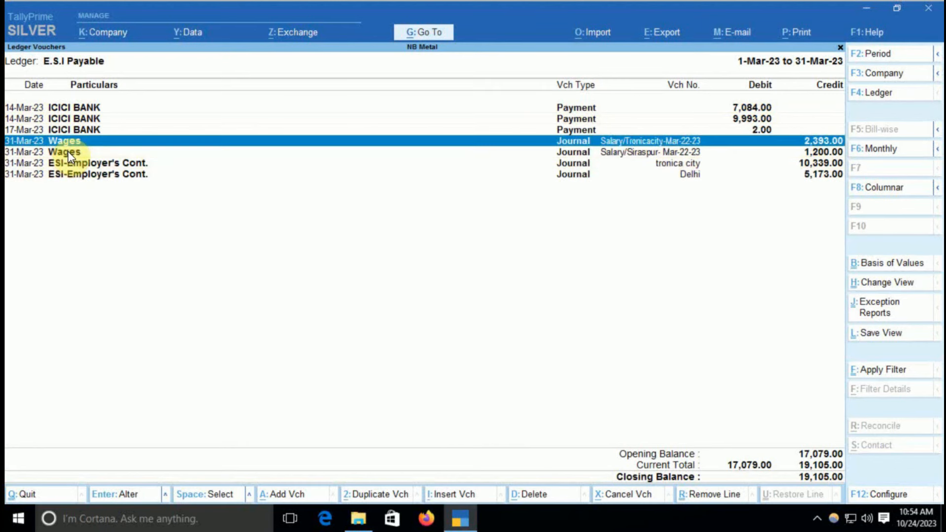
pyautogui.press('Down')
pyautogui.press('Down')
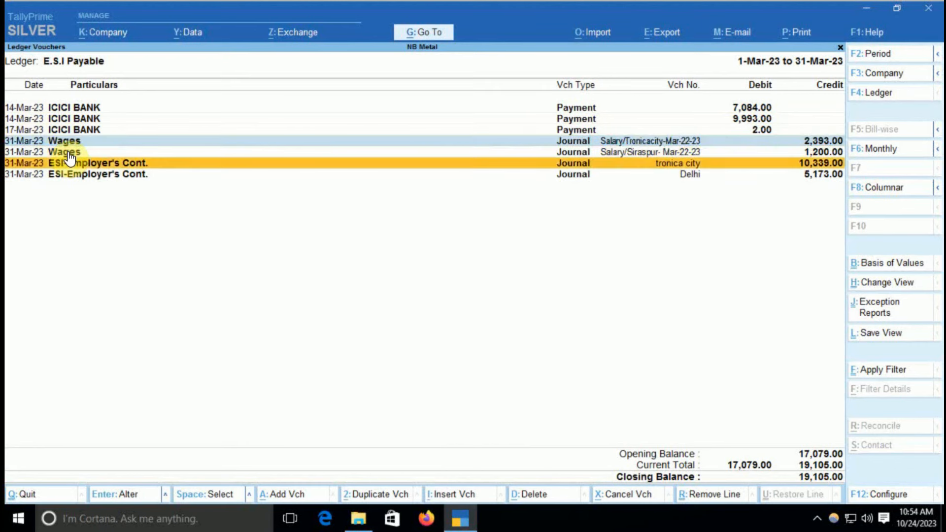
pyautogui.press('space')
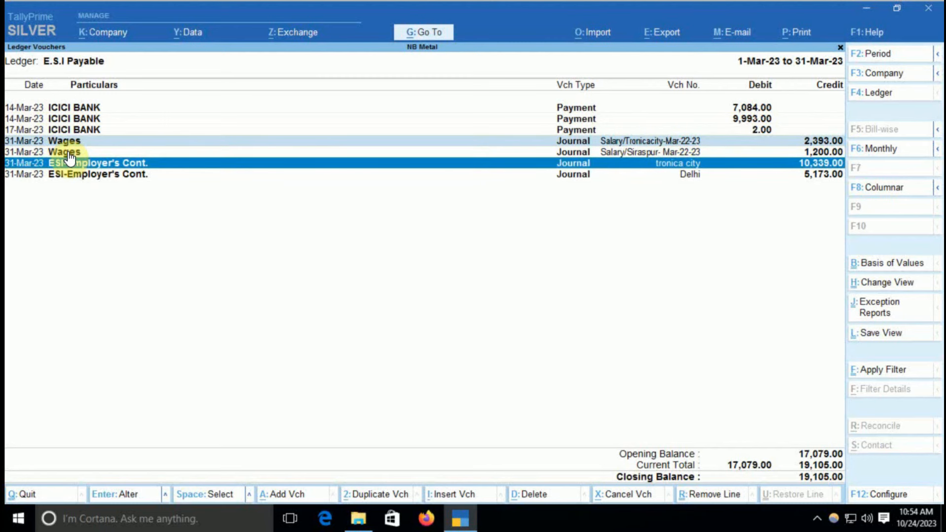
pyautogui.press('Up')
pyautogui.press('Up')
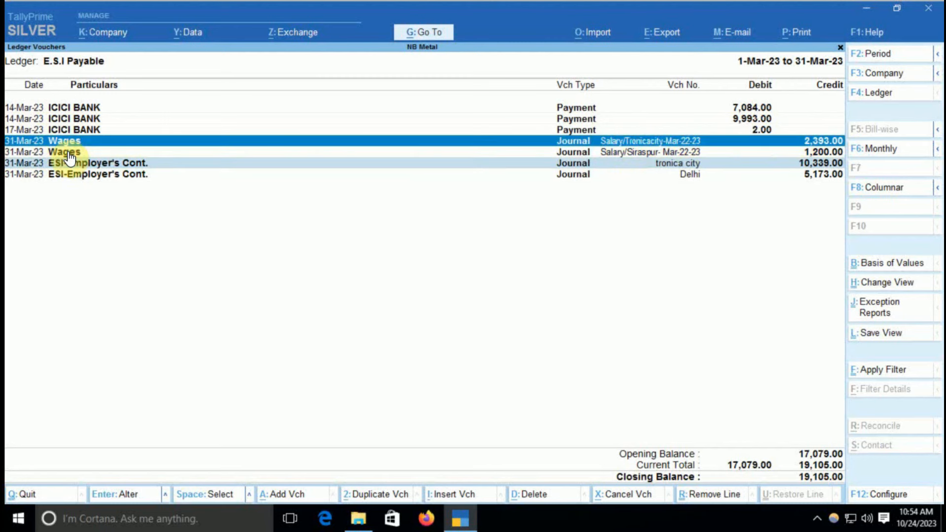
# - Open the tronica city journal of 31-Mar-23 and view the ESI-Employer's Cont. ledger master from it
pyautogui.press('Down')
pyautogui.press('Down')
pyautogui.press('Return')
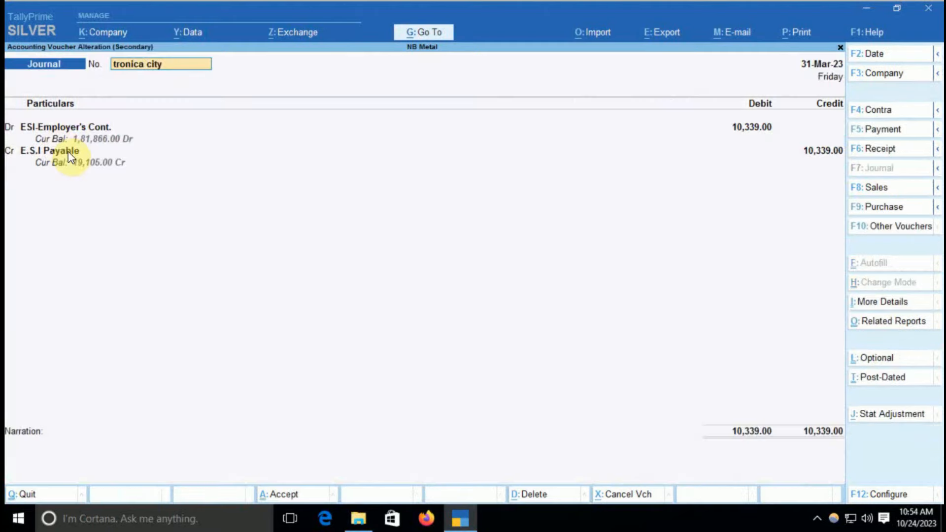
pyautogui.press('Return')
pyautogui.press('Return')
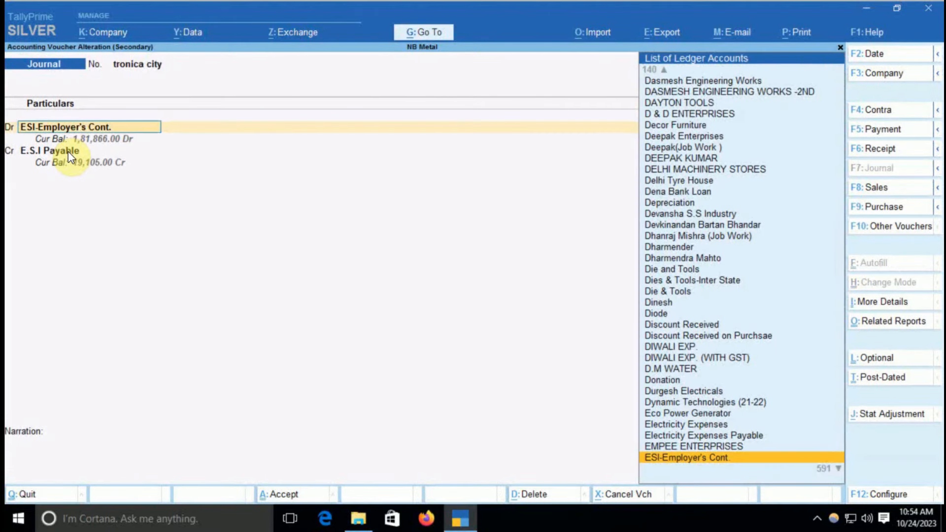
pyautogui.hotkey('ctrl', 'Return')
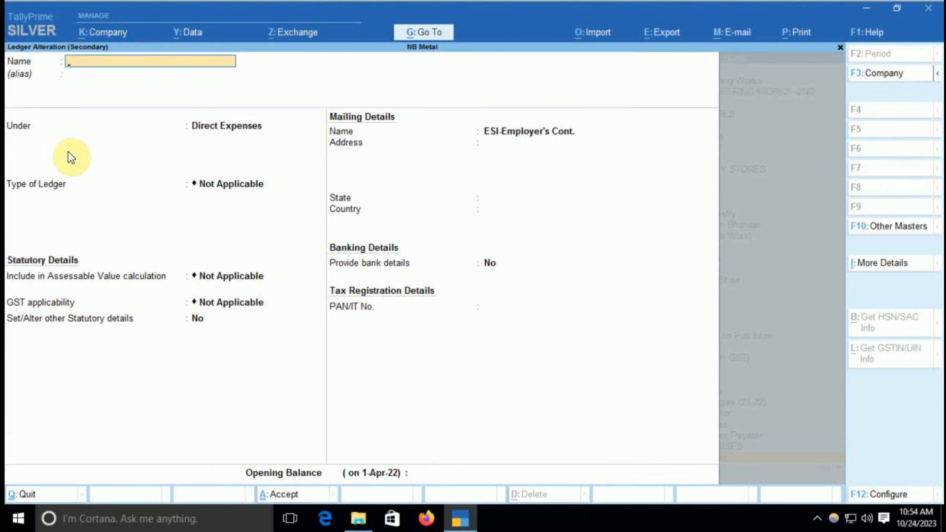
# - Leave the ESI-Employer's Cont. master and tronica city journal without saving, and view the Salary/Tronicacity-Mar-22-23 wages journal
pyautogui.press('Escape')
pyautogui.press('Escape')
pyautogui.press('Escape')
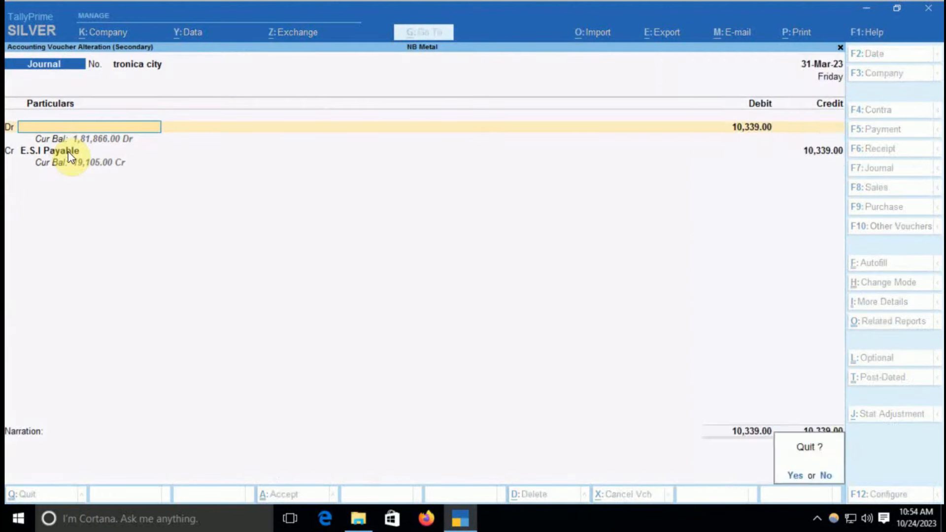
pyautogui.press('y')
pyautogui.press('Up')
pyautogui.press('Up')
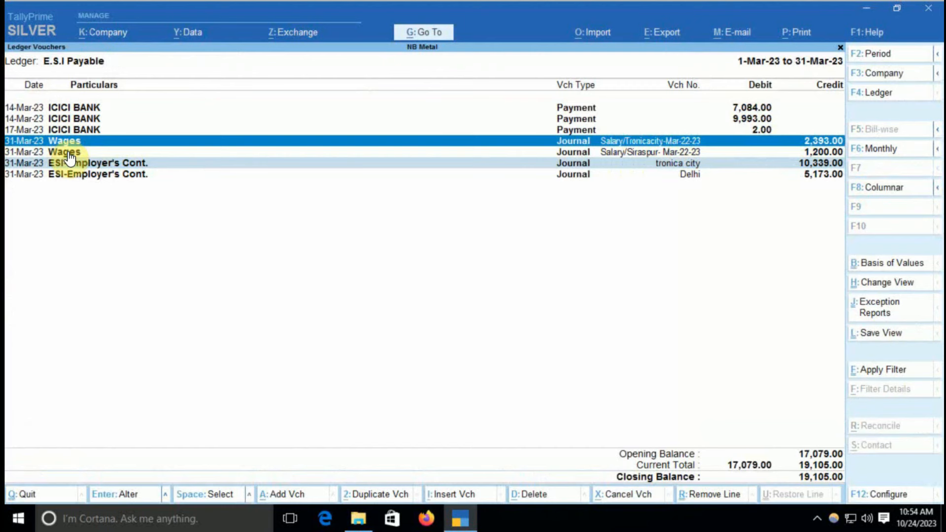
pyautogui.press('Return')
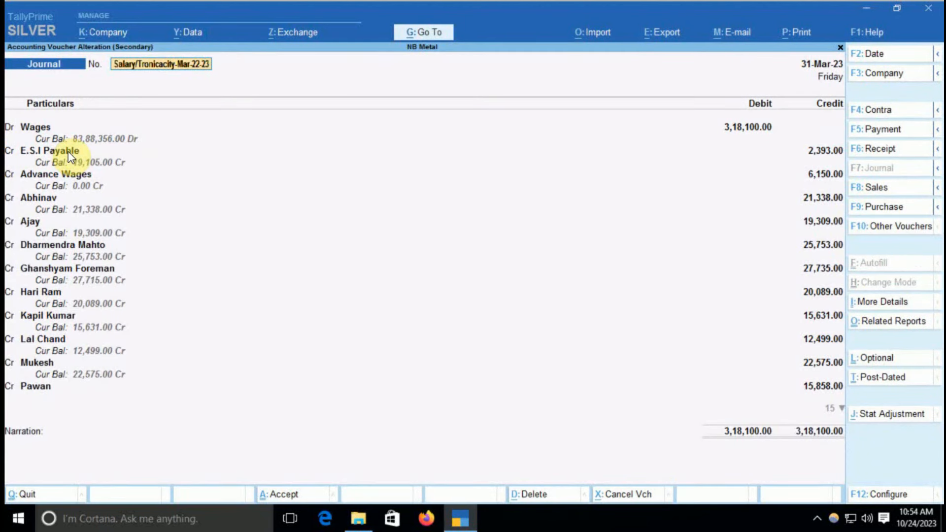
pyautogui.press('BackSpace')
pyautogui.press('Escape')
pyautogui.press('y')
# - View the tronica city ESI-Employer's Cont. journal of 31-Mar-23, checking its E.S.I Payable credit amount, and leave it unchanged
pyautogui.press('Down')
pyautogui.press('Down')
pyautogui.press('Down')
pyautogui.press('Up')
pyautogui.press('Return')
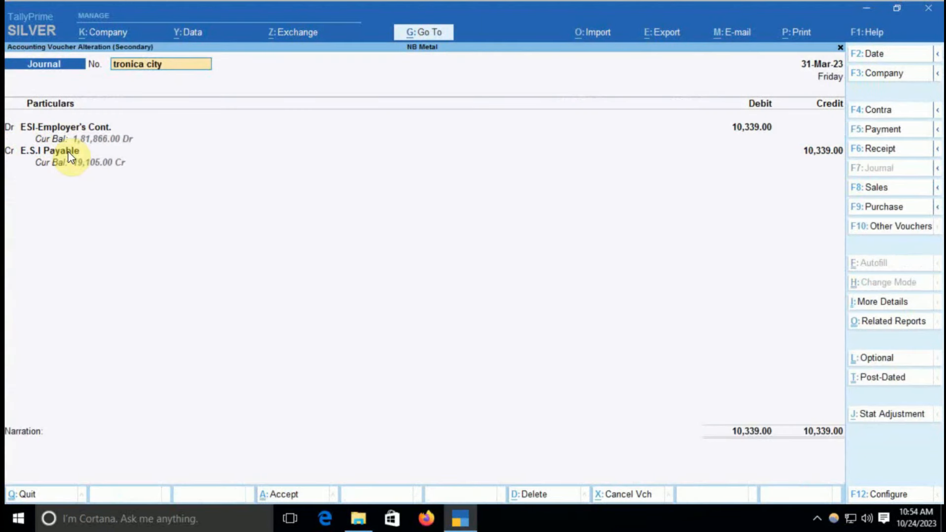
pyautogui.click(827, 153)
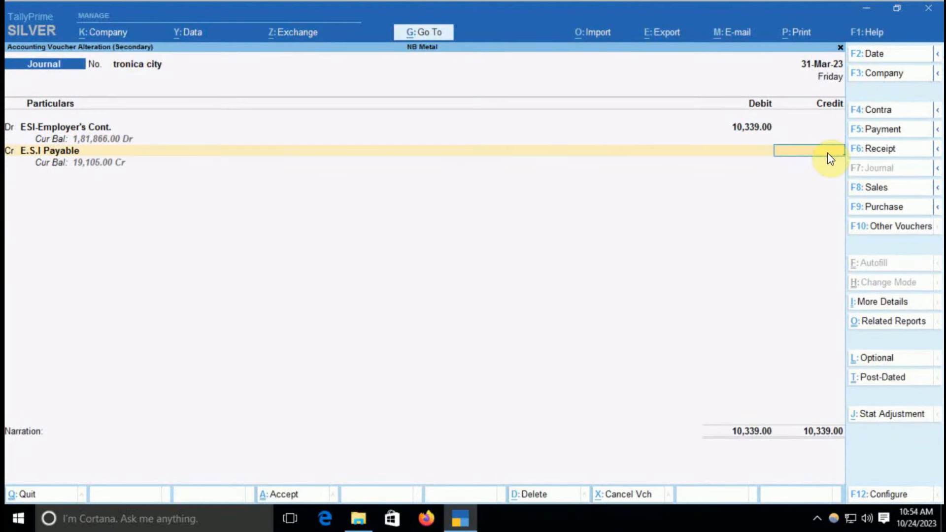
pyautogui.press('Escape')
# - Compare the 31-Mar-23 Tronicacity wages deduction with the tronica city employer's contribution in the E.S.I Payable ledger vouchers
pyautogui.press('Up')
pyautogui.press('Up')
pyautogui.press('Up')
pyautogui.press('Down')
pyautogui.press('Down')
pyautogui.press('Down')
pyautogui.press('Down')
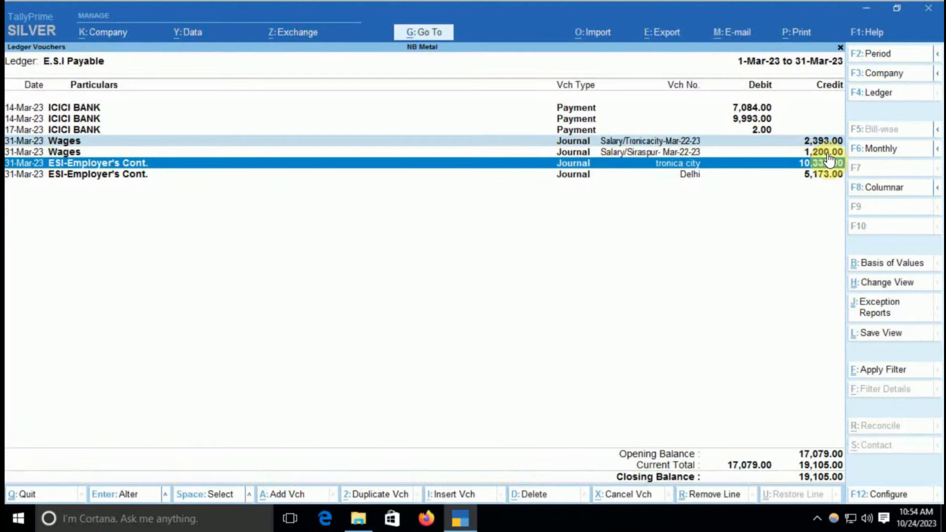
pyautogui.press('Up')
pyautogui.press('Down')
pyautogui.press('Up')
pyautogui.press('Up')
pyautogui.press('Up')
pyautogui.press('Down')
pyautogui.press('Down')
# - Calculate 2393+10339 in the built-in calculator and return to the E.S.I Payable ledger vouchers
pyautogui.hotkey('ctrl', 'n')
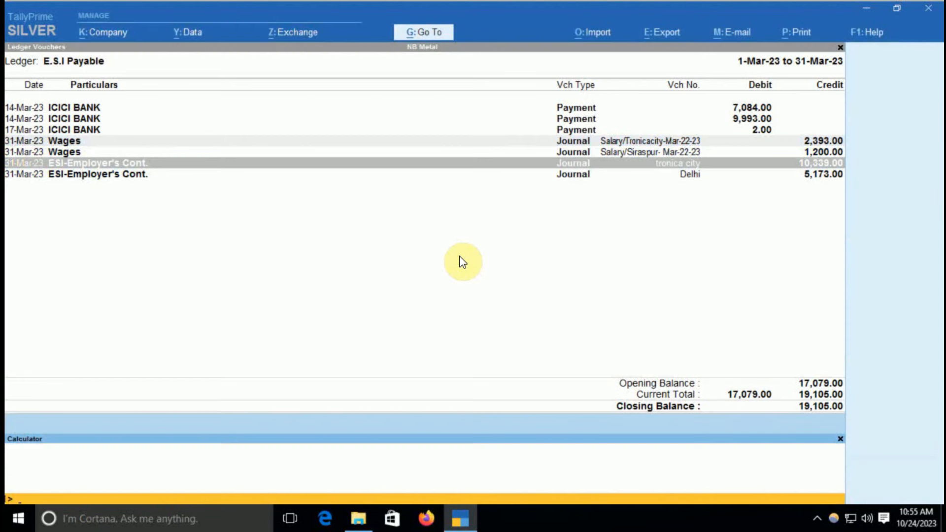
pyautogui.write('2393+10339')
pyautogui.press('Return')
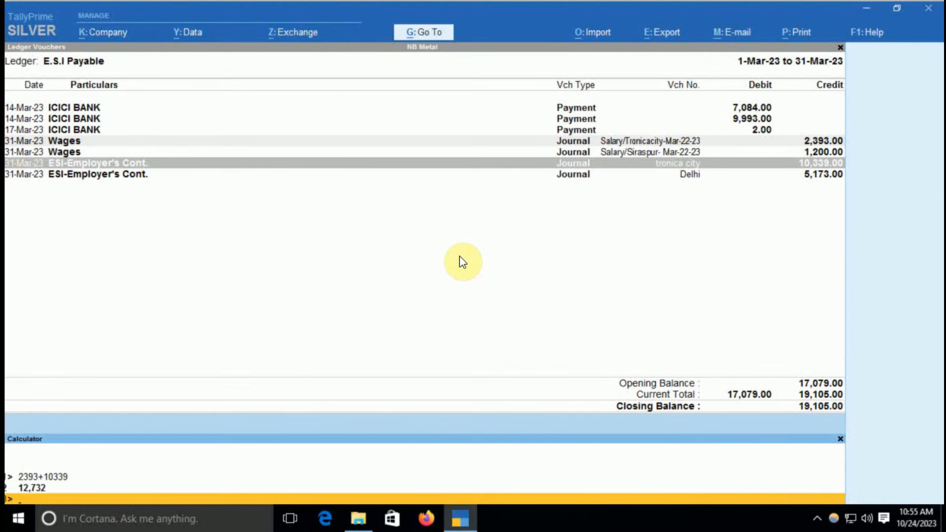
pyautogui.hotkey('ctrl', 'm')
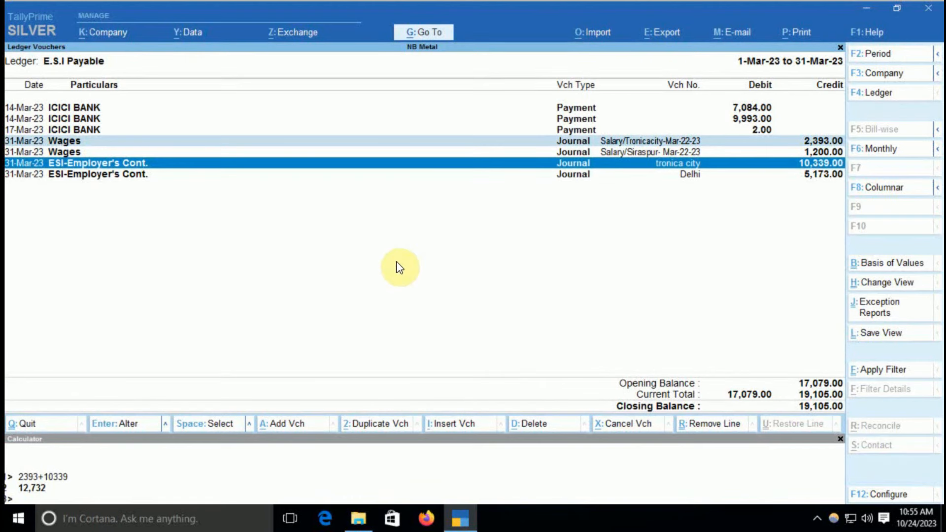
# - Display the May 2022 vouchers of E.S.I Payable from its monthly summary and look through the wages and employer's contribution entries
pyautogui.press('Escape')
pyautogui.press('Up')
pyautogui.press('Up')
pyautogui.press('Up')
pyautogui.press('Up')
pyautogui.press('Up')
pyautogui.press('Up')
pyautogui.press('Up')
pyautogui.press('Up')
pyautogui.press('Up')
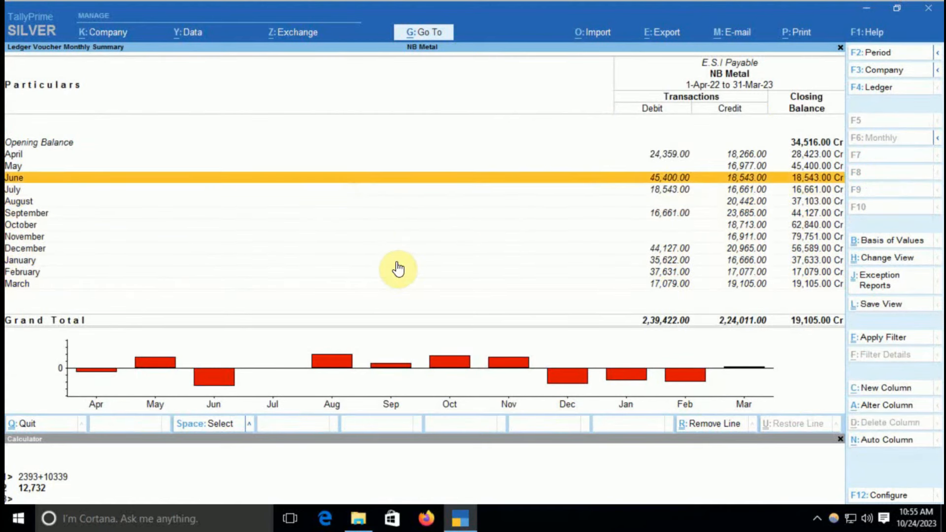
pyautogui.press('Up')
pyautogui.press('Return')
pyautogui.press('Down')
pyautogui.press('Down')
pyautogui.press('Down')
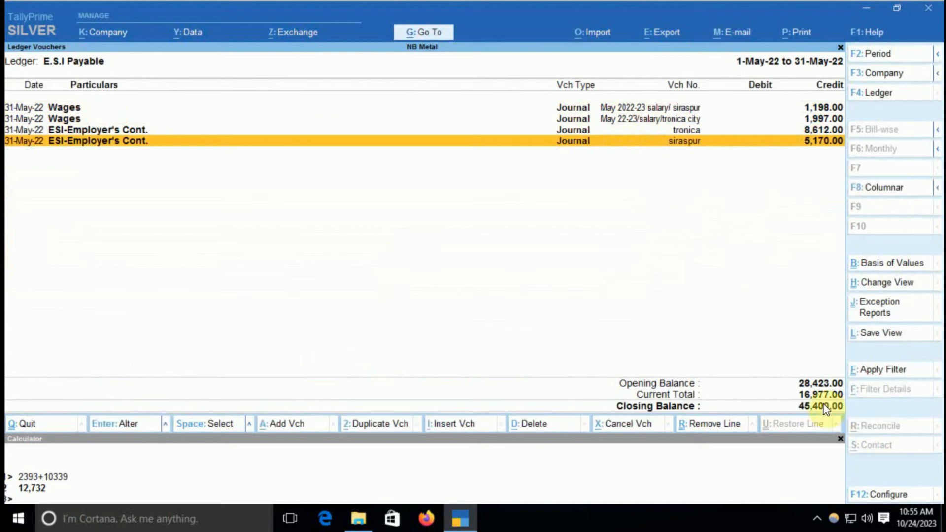
# - Display the June 2022 vouchers of E.S.I Payable to review the ICICI BANK payments, and leave the ledger report
pyautogui.press('Escape')
pyautogui.press('Down')
pyautogui.press('Return')
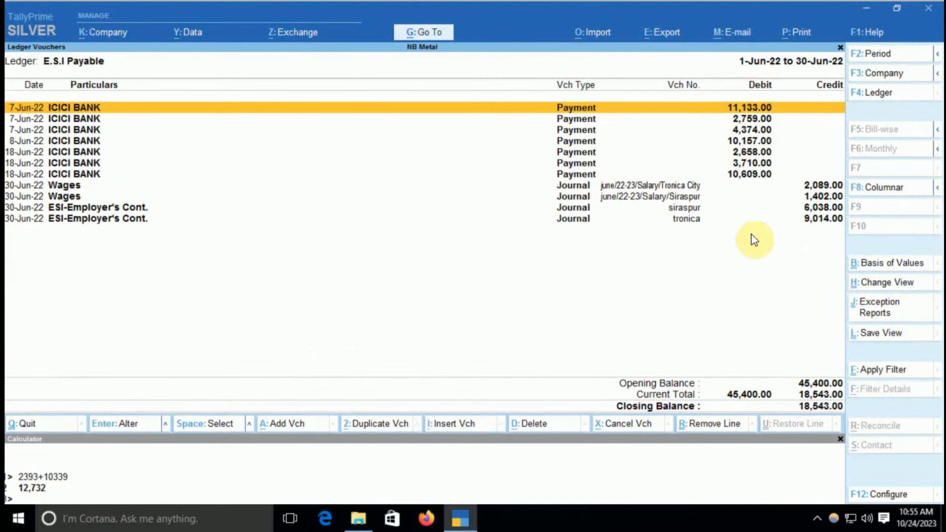
pyautogui.press('Escape')
pyautogui.press('Escape')
pyautogui.press('Escape')
pyautogui.press('Escape')
pyautogui.press('Escape')
pyautogui.press('Escape')
pyautogui.press('d')
pyautogui.press('a')
pyautogui.press('Escape')
pyautogui.press('Escape')
pyautogui.press('Escape')
pyautogui.press('Escape')
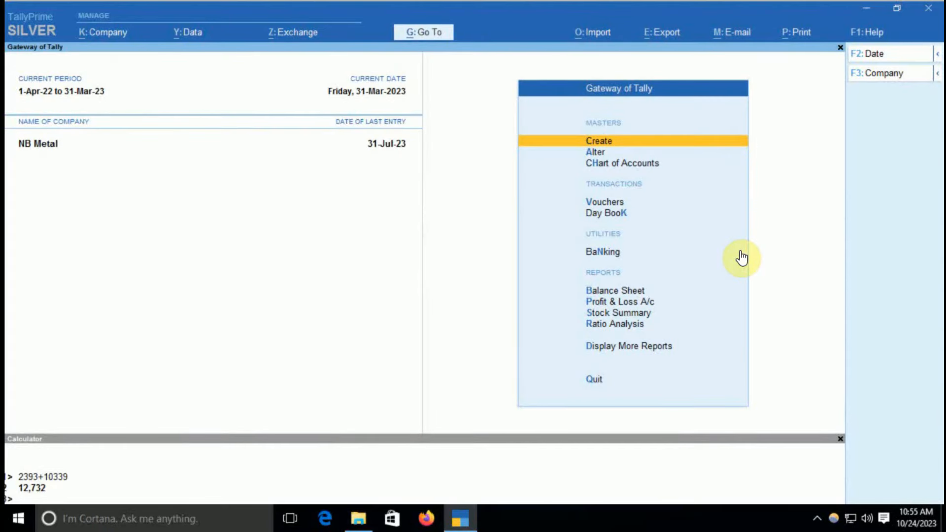
# - Display the ledger report of Advance Wages
pyautogui.write('dald')
pyautogui.press('BackSpace')
pyautogui.write('Adv')
pyautogui.press('Down')
pyautogui.press('Down')
pyautogui.press('Down')
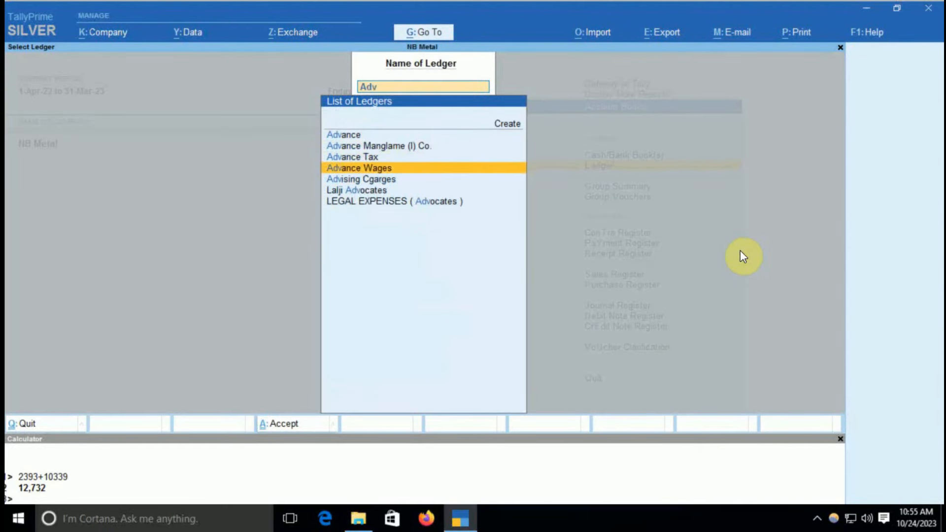
pyautogui.press('Return')
# - Look over the February 2023 vouchers of Advance Wages from its monthly summary, and return to the Gateway of Tally
pyautogui.press('F6')
pyautogui.press('Up')
pyautogui.press('Up')
pyautogui.press('Up')
pyautogui.press('Up')
pyautogui.press('Up')
pyautogui.press('Up')
pyautogui.press('Down')
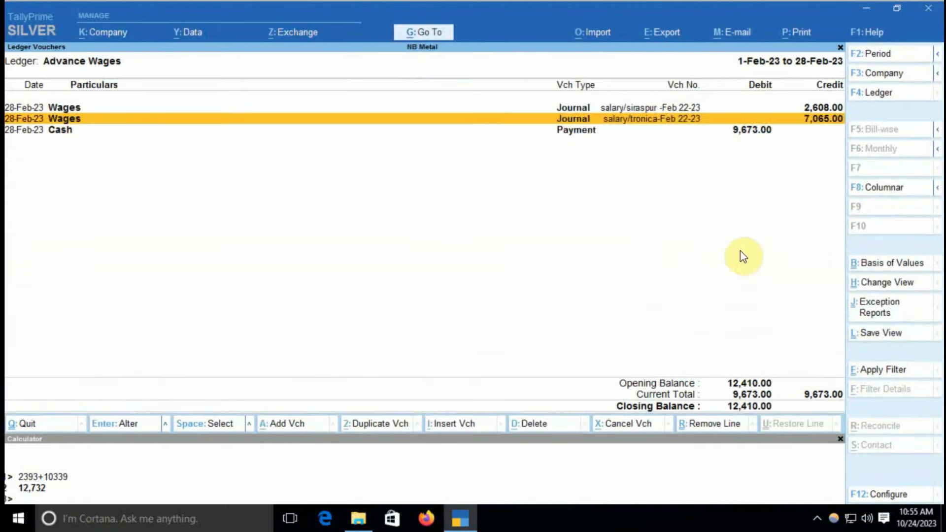
pyautogui.press('Down')
pyautogui.press('Escape')
pyautogui.press('Escape')
pyautogui.press('Escape')
pyautogui.press('Escape')
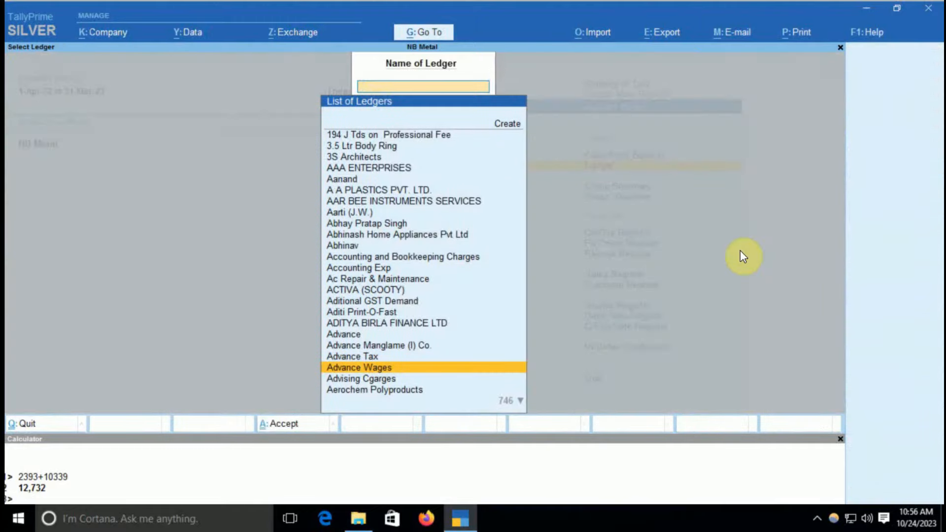
pyautogui.press('Escape')
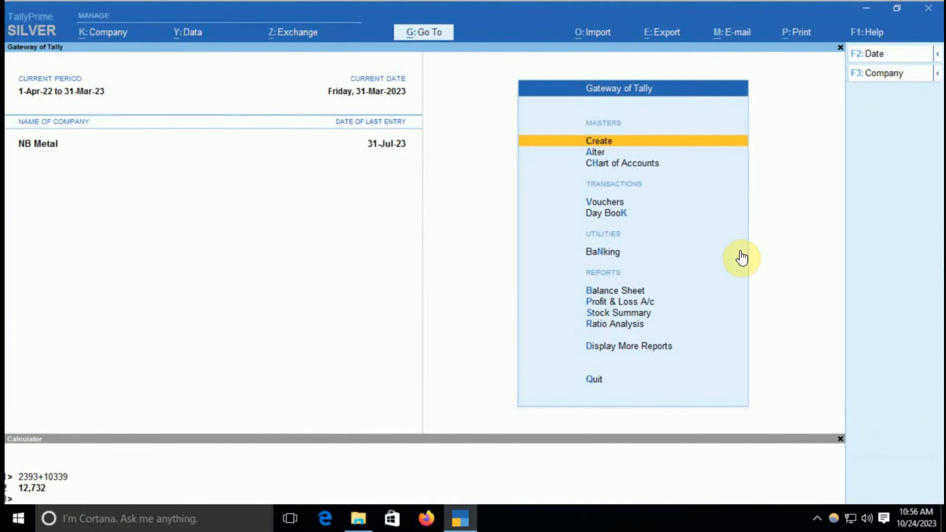